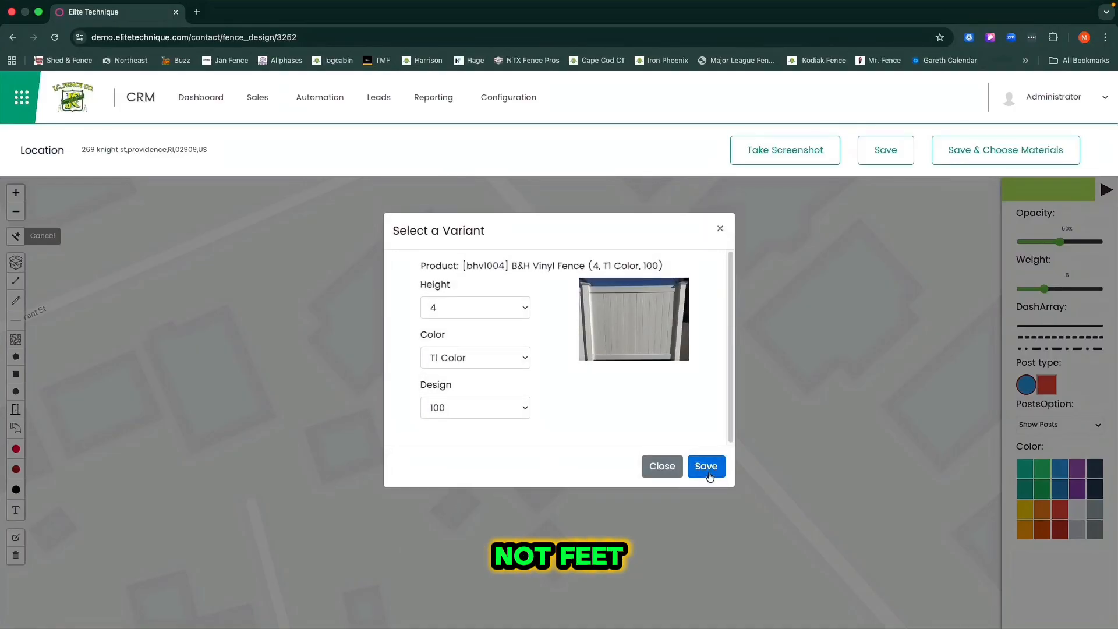
Place a B&H Vinyl Single Gate, width 4, height 4, T1 Color, on the 54 ft fence run, and save the design to choose materials.
click(23, 414)
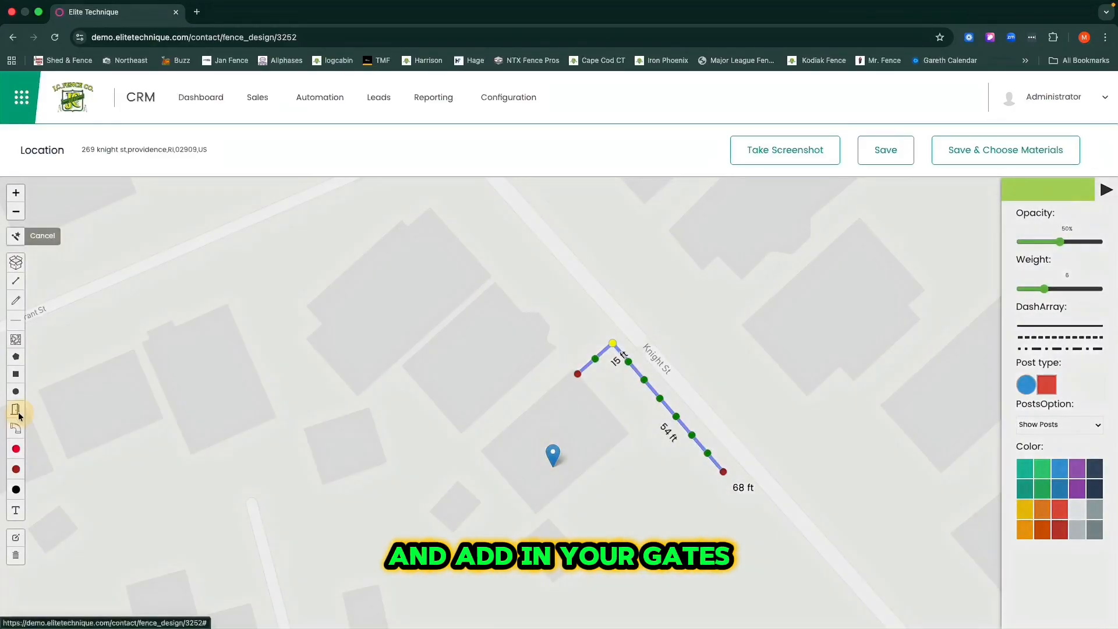
click(557, 293)
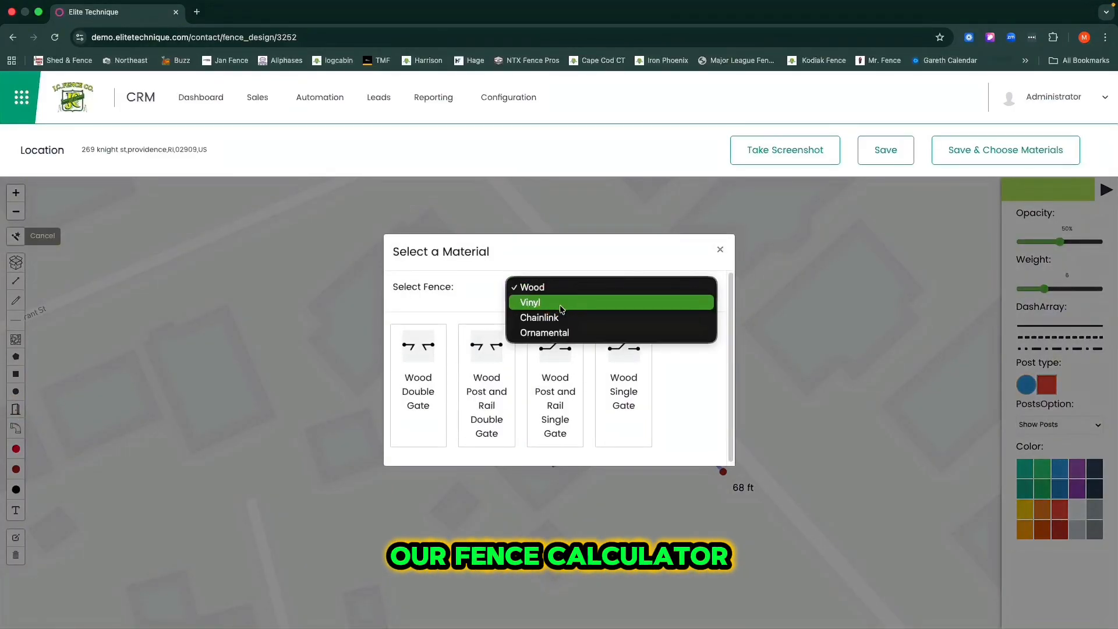
click(561, 304)
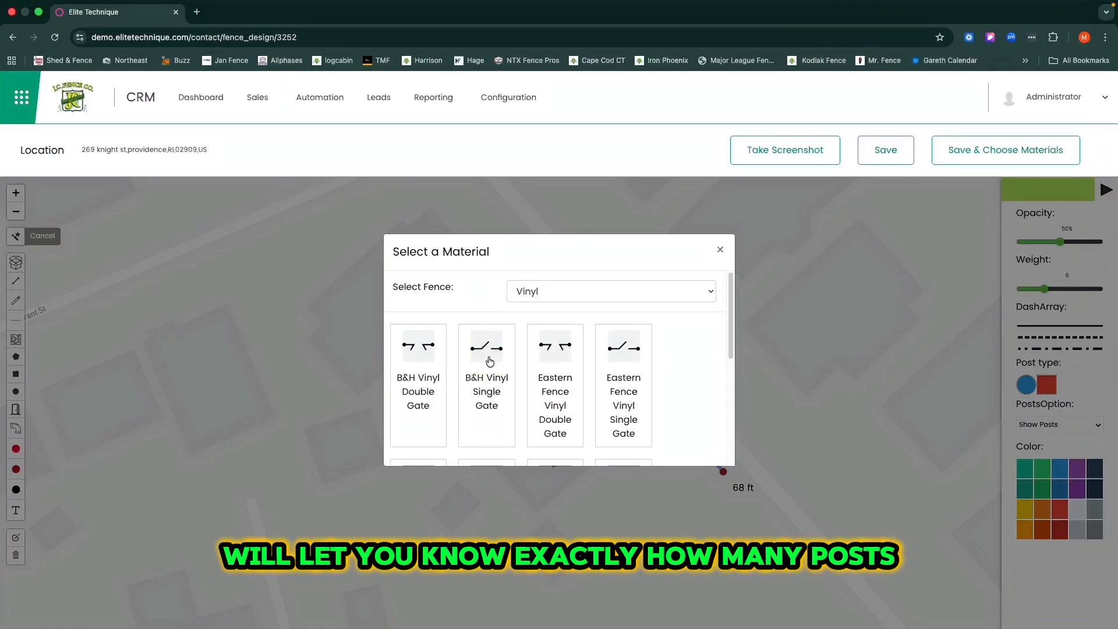
click(487, 366)
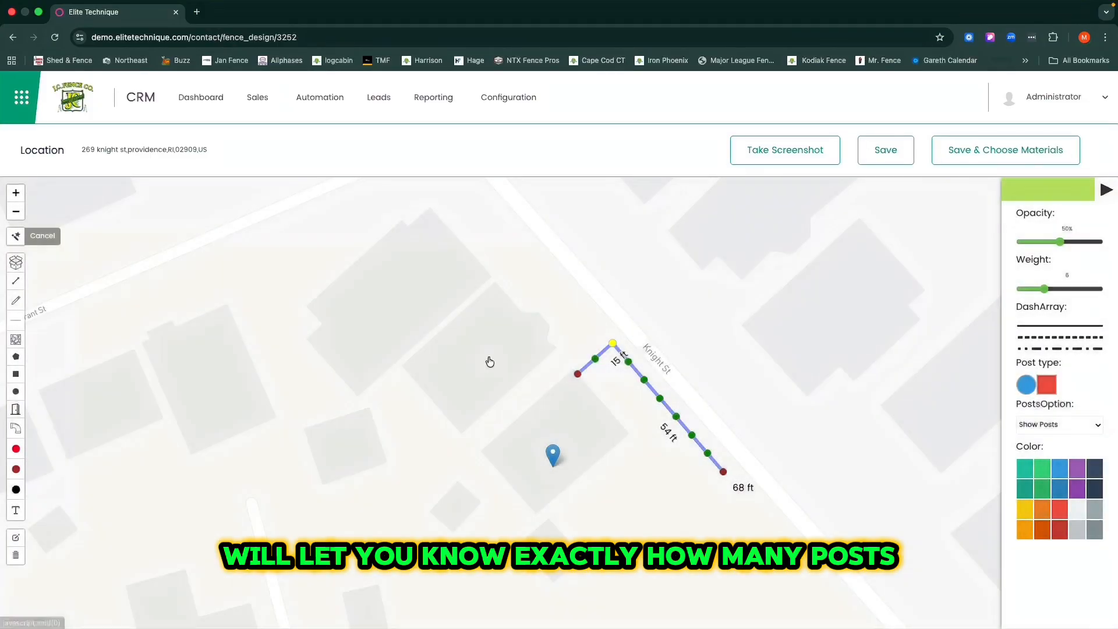
click(685, 427)
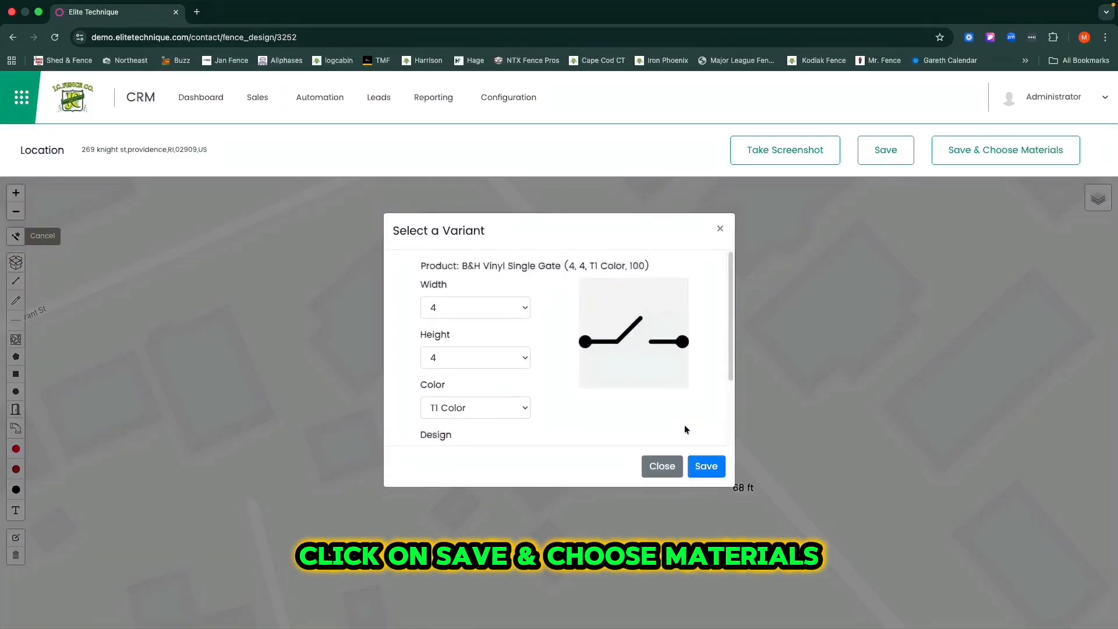
click(704, 466)
click(963, 153)
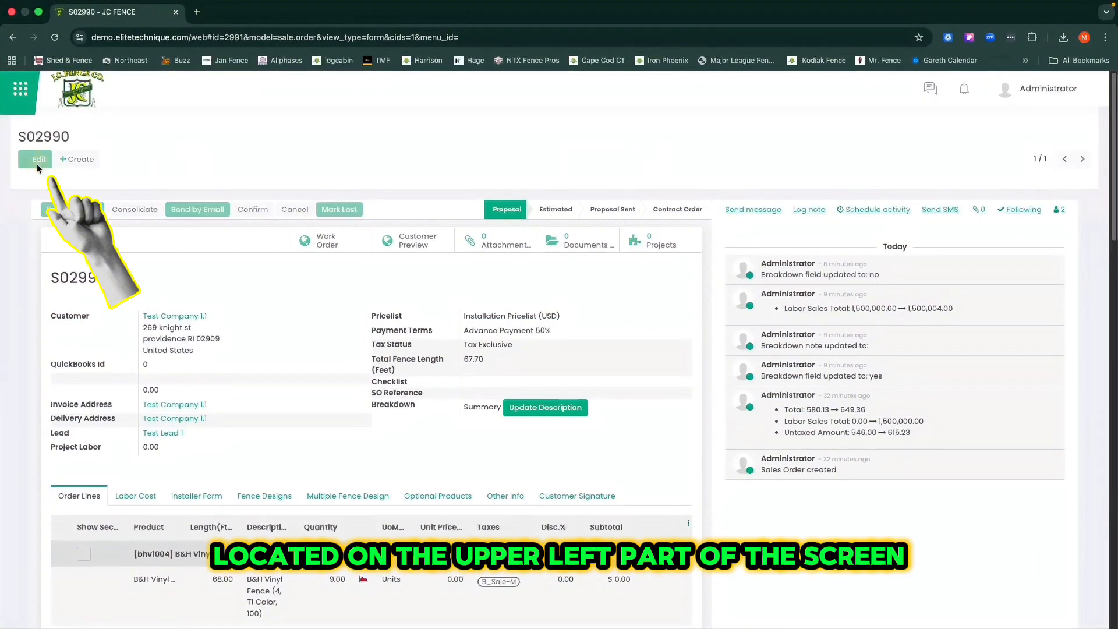
Open the proposal for editing, set its Breakdown to Order Lines, and review the product lines.
click(37, 165)
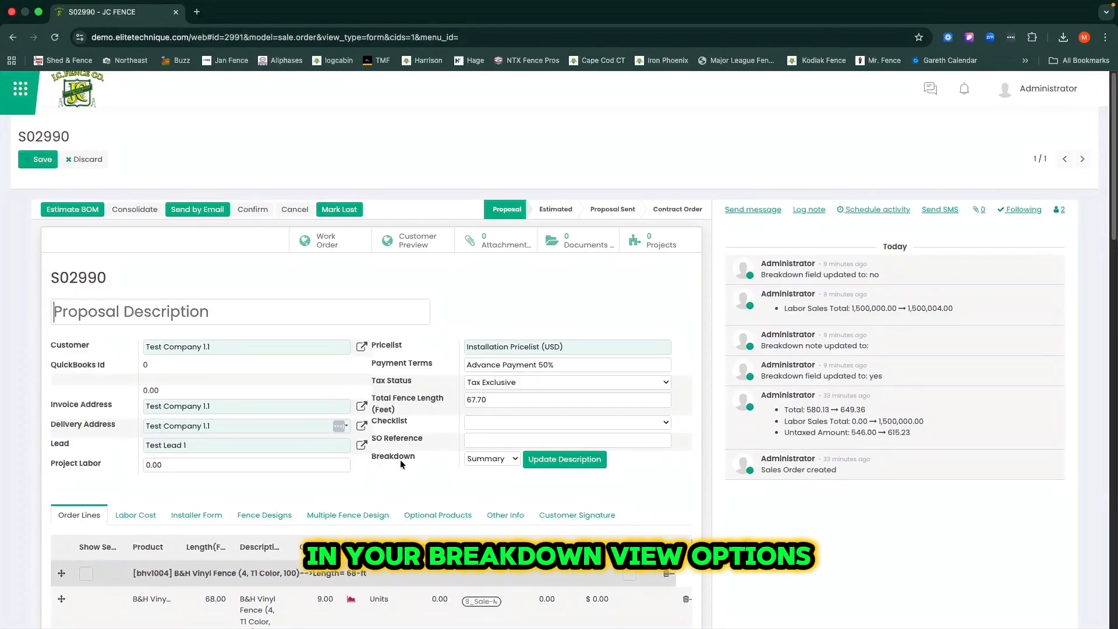
click(513, 459)
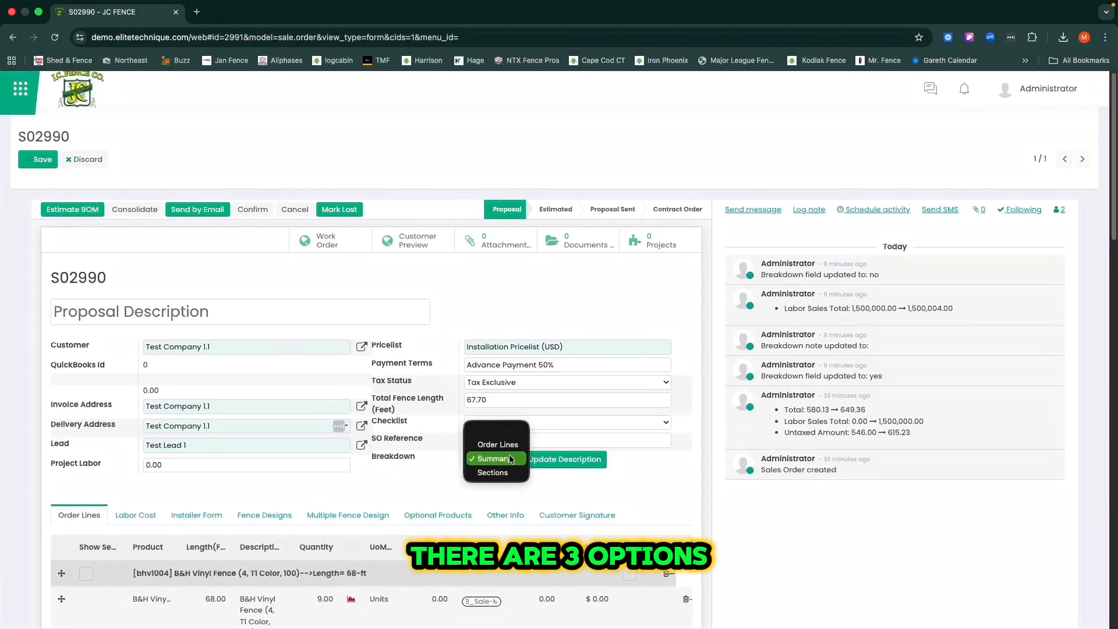
click(498, 444)
scroll(470, 491, down, 5)
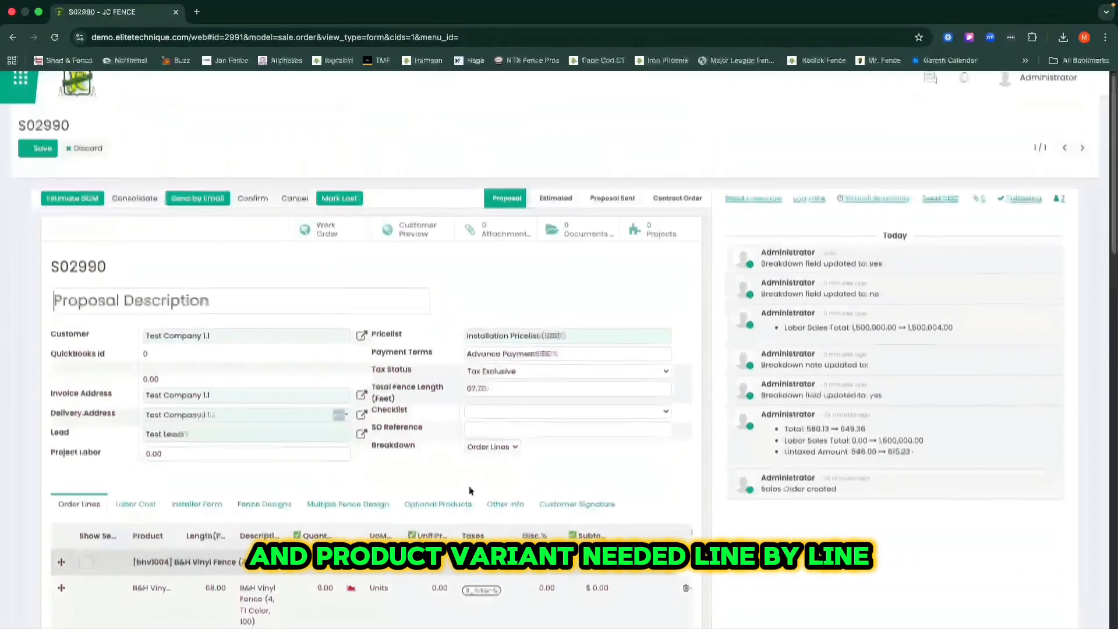
scroll(470, 491, down, 6)
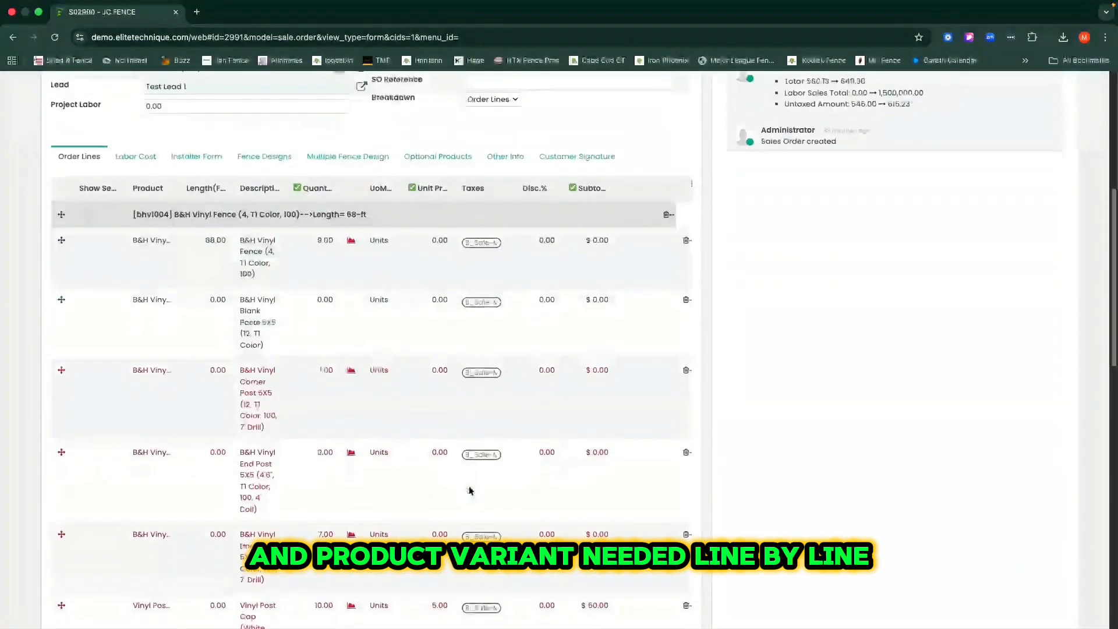
scroll(470, 491, down, 2)
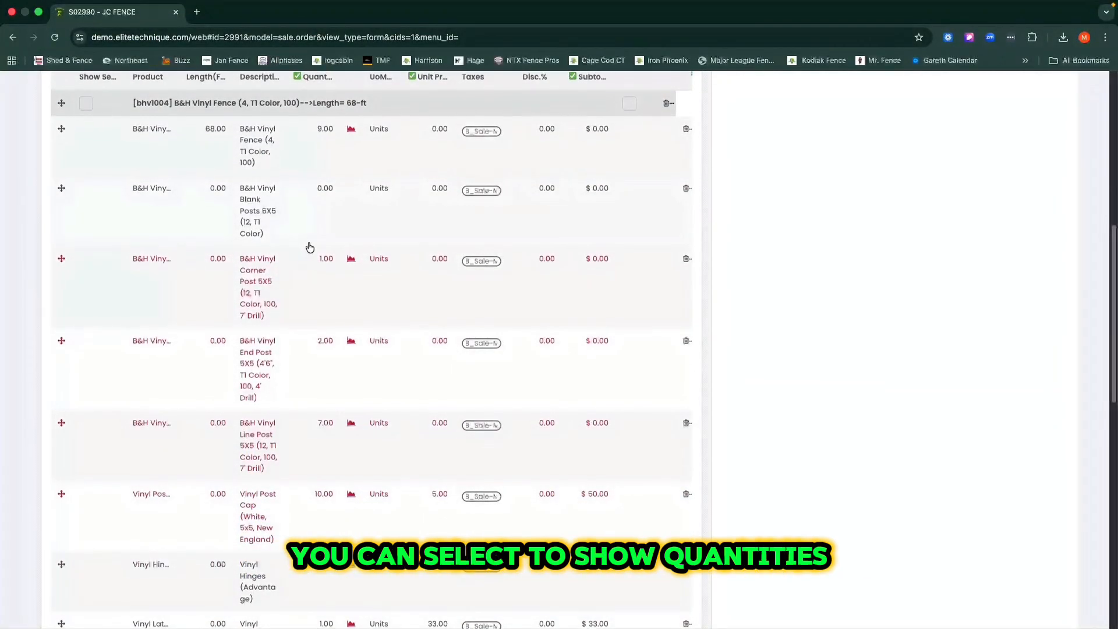
scroll(314, 233, up, 1)
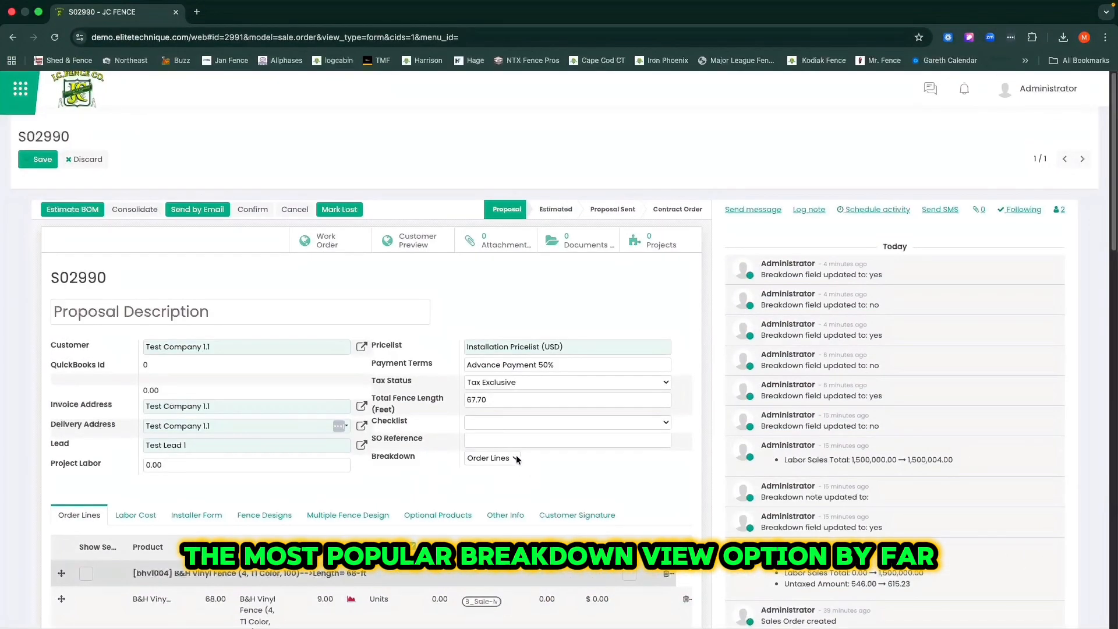
Set the Breakdown to Summary and open the summary description for updating.
click(516, 458)
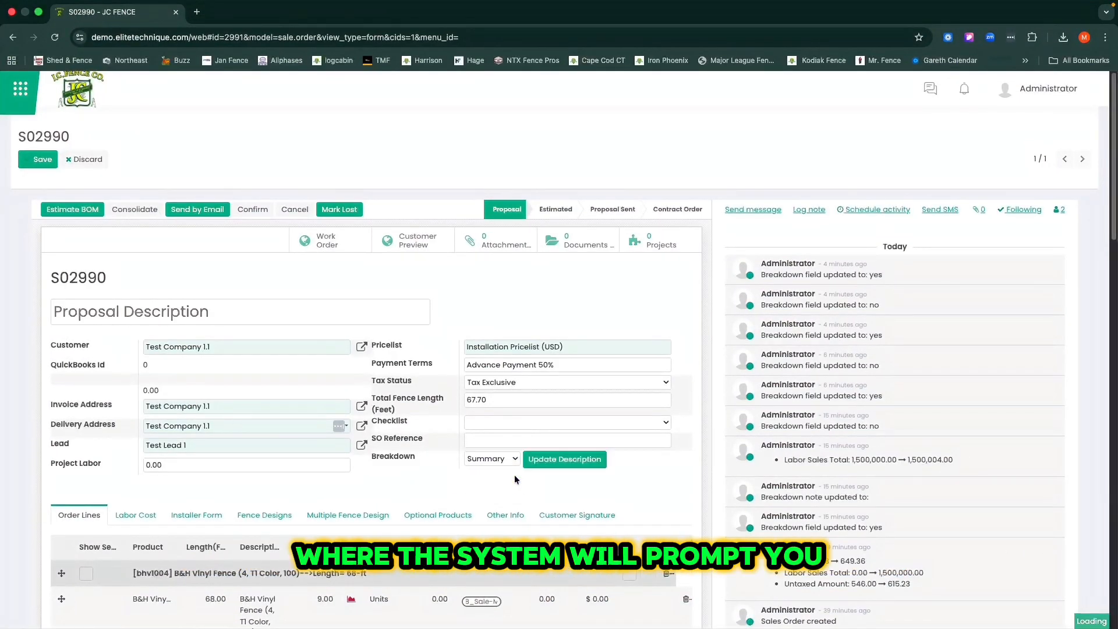
click(564, 465)
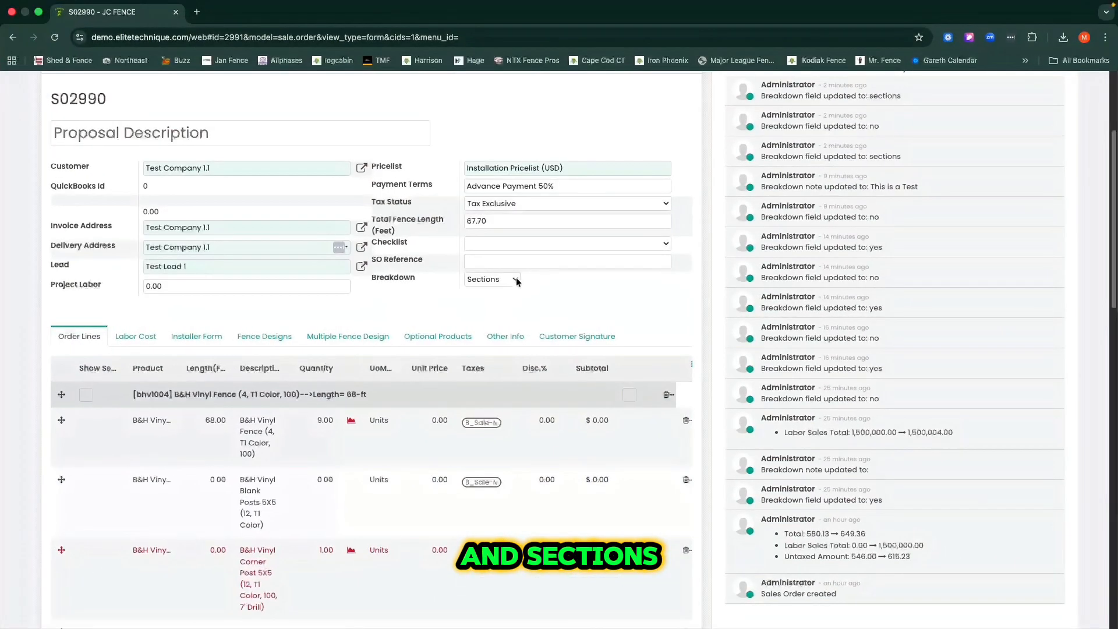
Set the Breakdown to Sections and enable showing the B&H Vinyl Fence section's name and subtotal.
click(492, 278)
click(494, 279)
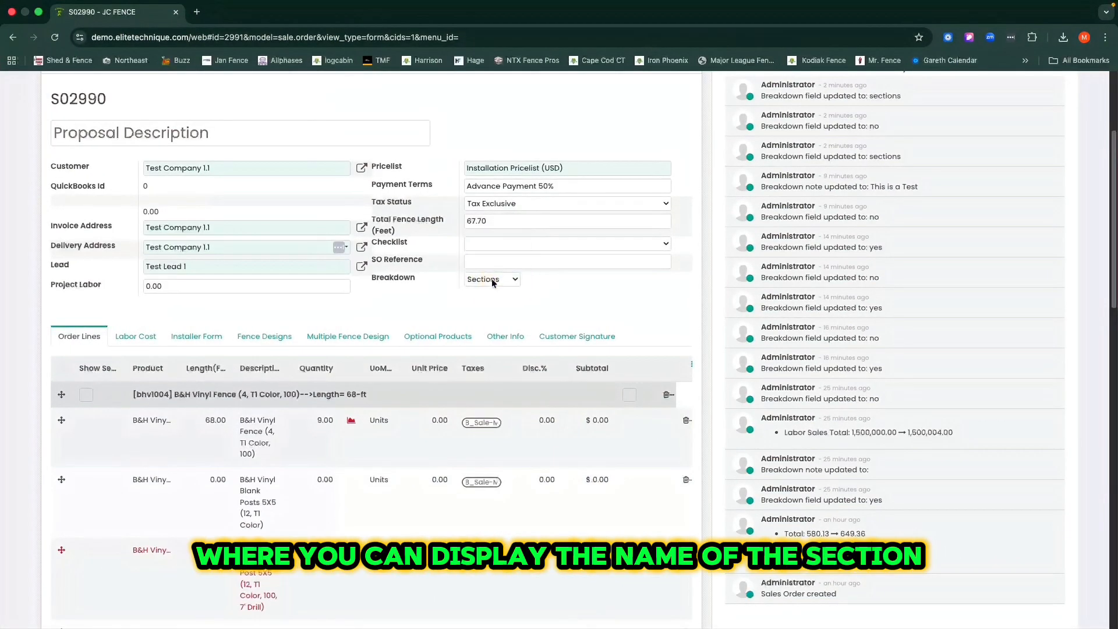
scroll(497, 280, down, 2)
click(629, 264)
click(86, 260)
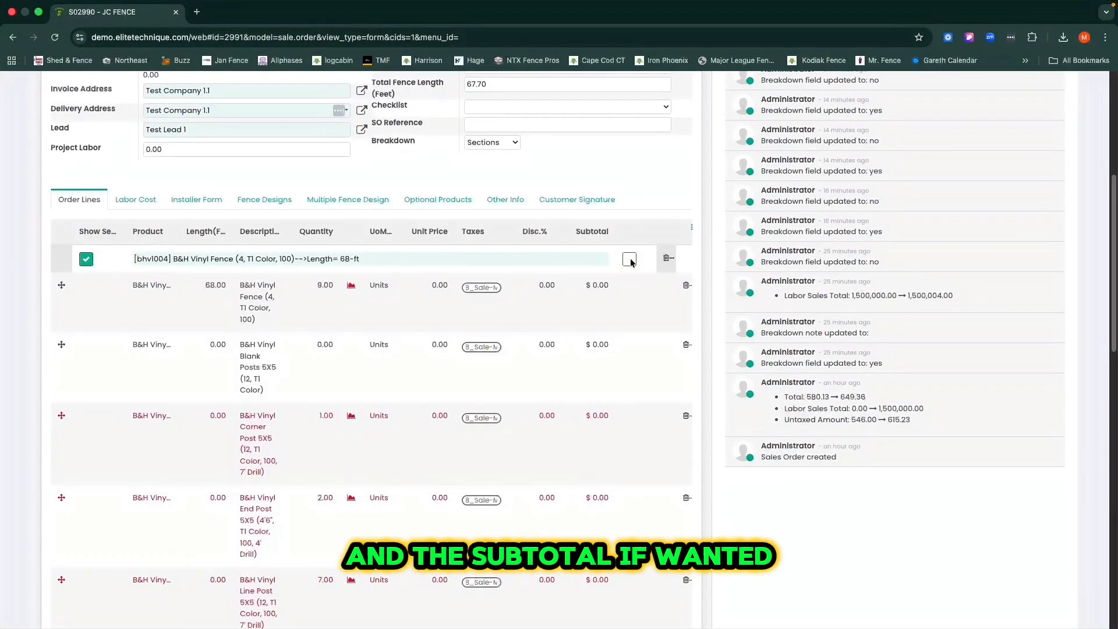
Enable showing the Labor Cost section's name and subtotal in the order lines.
scroll(591, 312, down, 15)
click(87, 391)
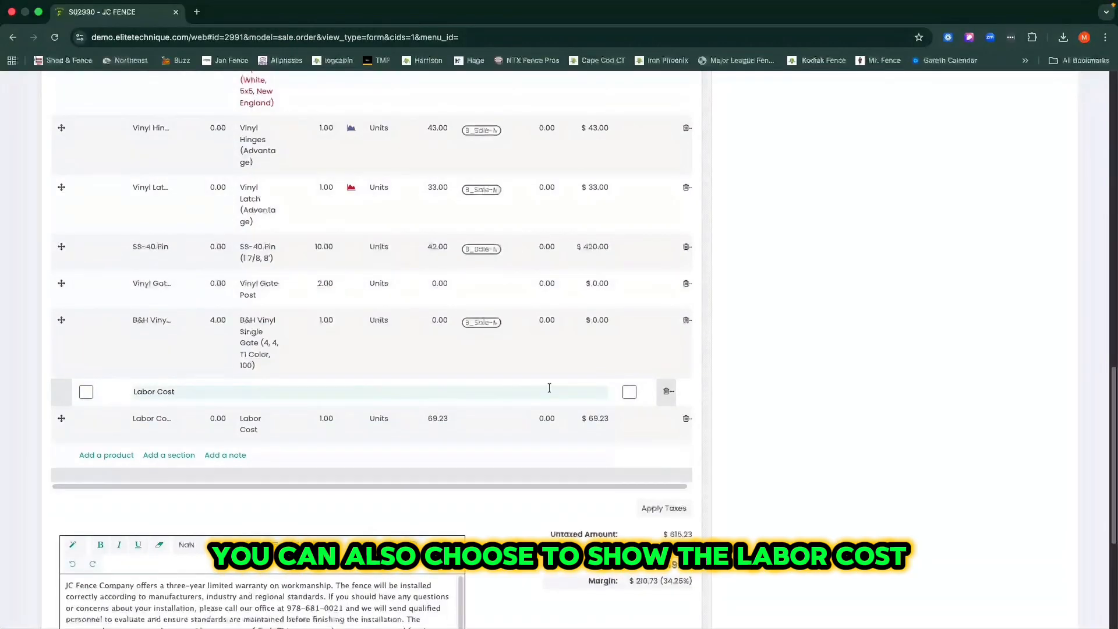
click(87, 392)
click(630, 392)
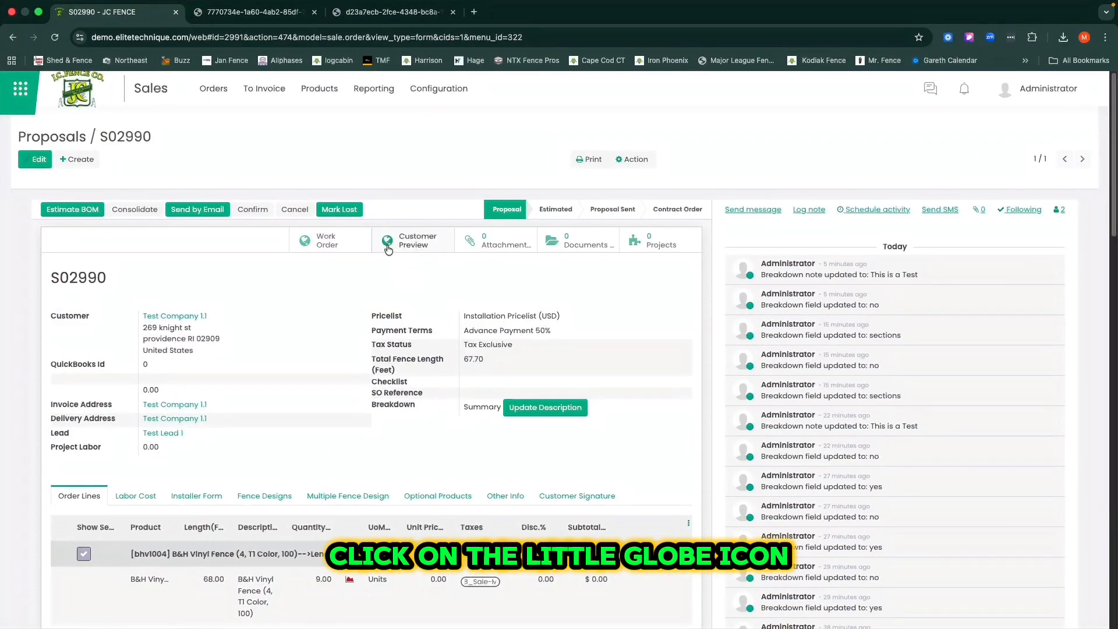
Open the customer preview of the proposal and review its pricing, signing option, special notes, fence drawing and payment terms.
click(415, 255)
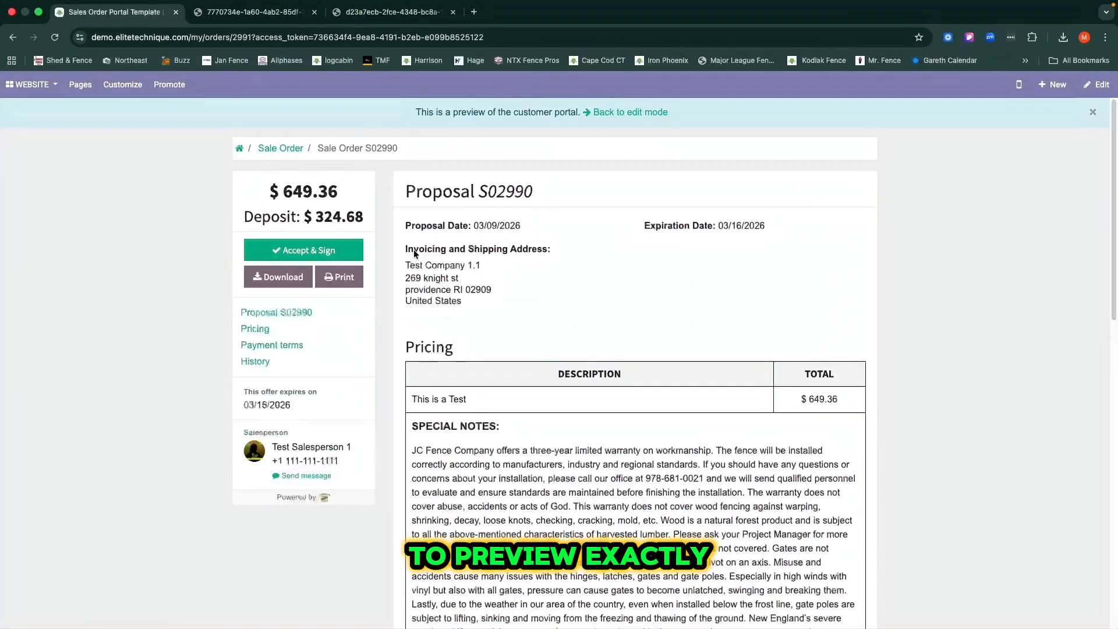
scroll(466, 285, down, 1)
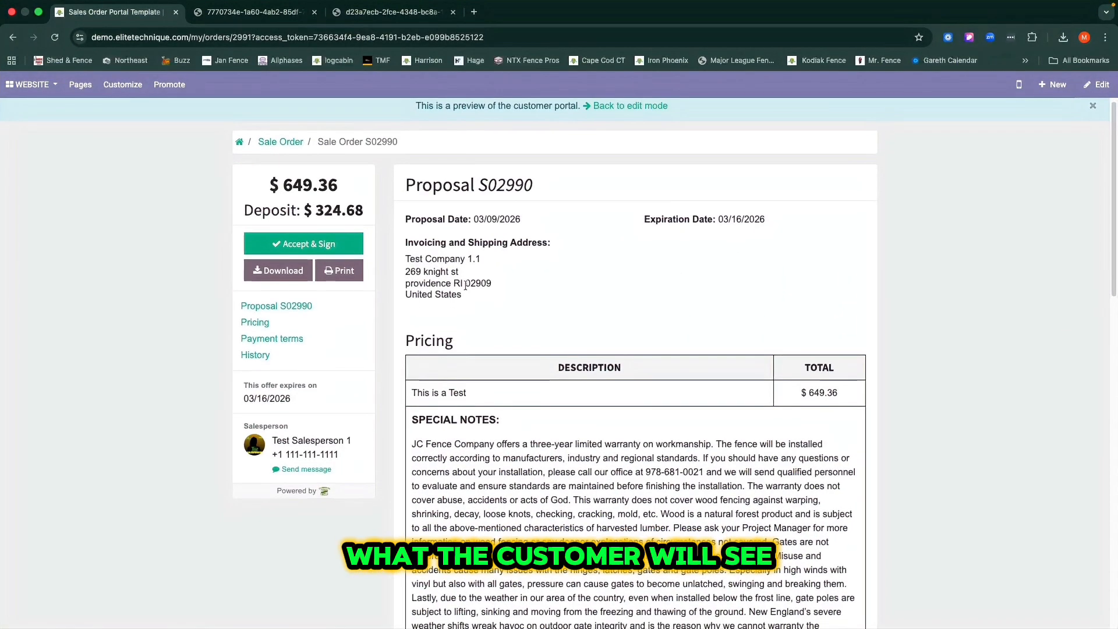
scroll(466, 286, down, 1)
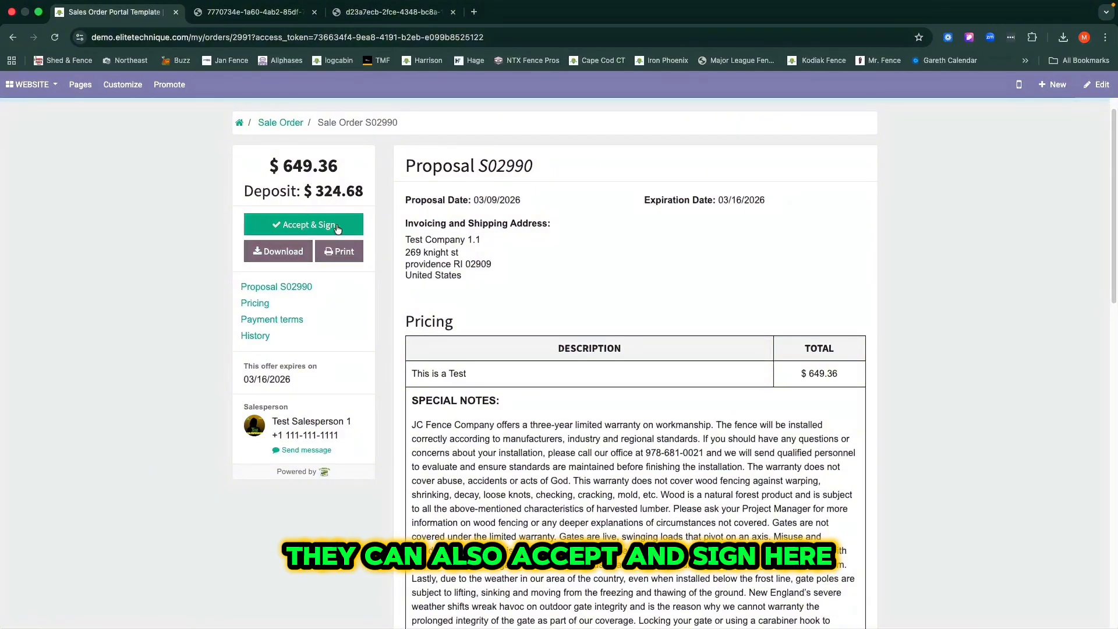
click(303, 234)
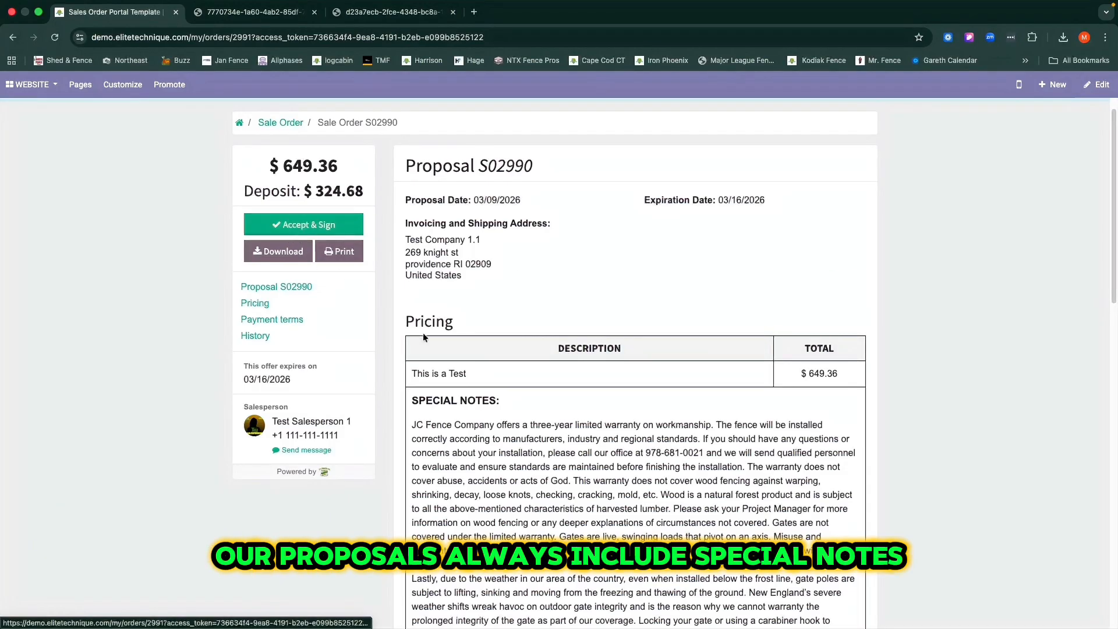
scroll(431, 332, down, 3)
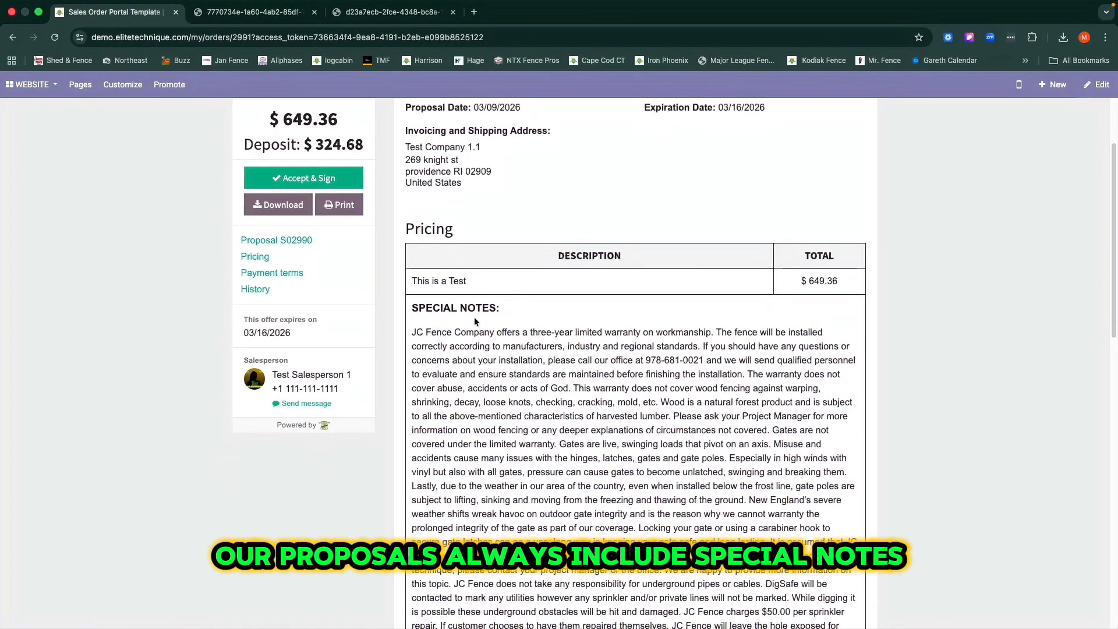
scroll(475, 321, down, 10)
click(566, 405)
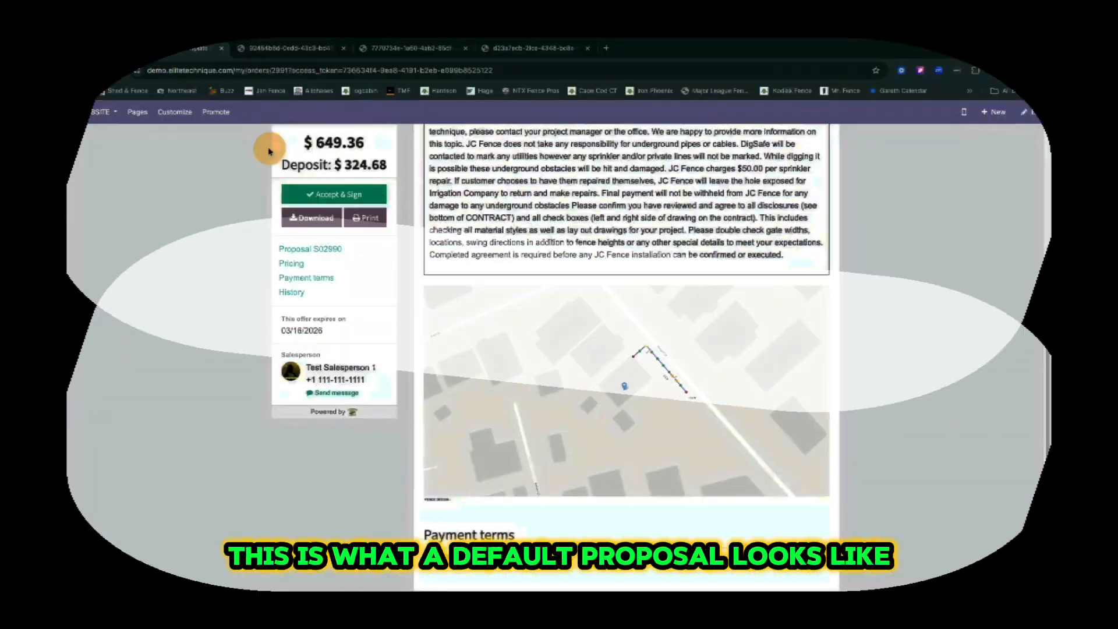
scroll(410, 307, up, 15)
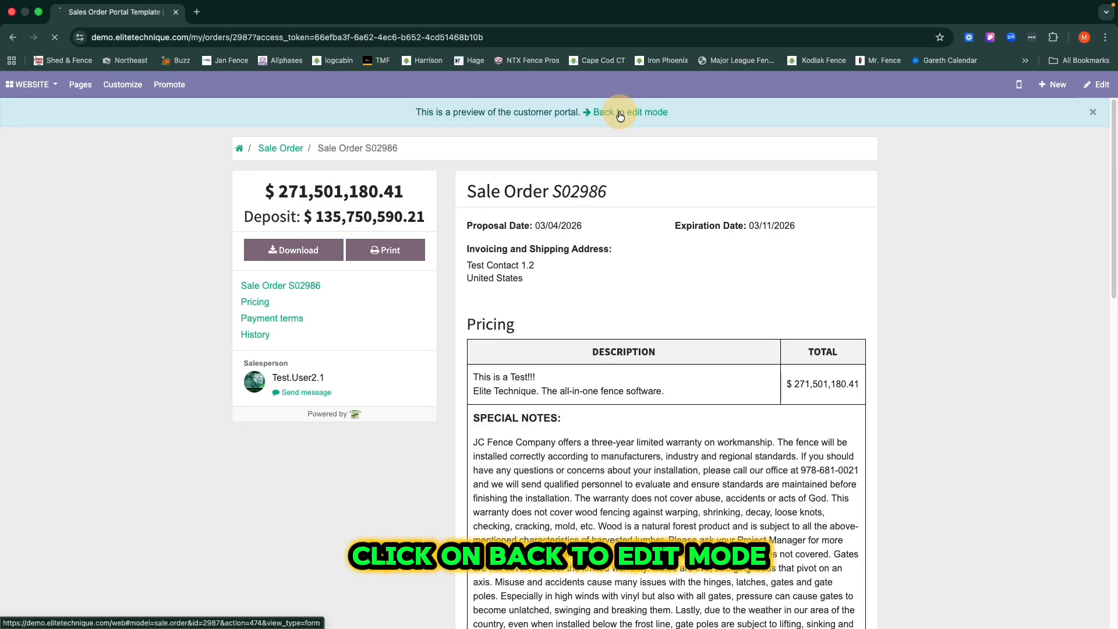
Return from the customer preview to the proposal's edit mode and produce the printable PDF version of the proposal.
click(619, 111)
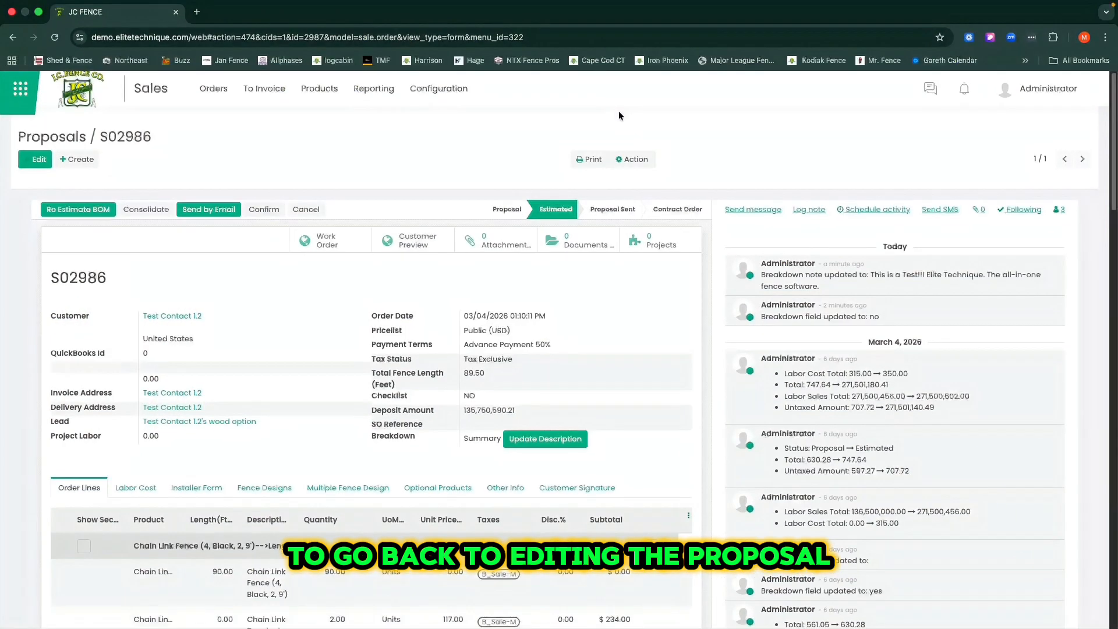
click(589, 159)
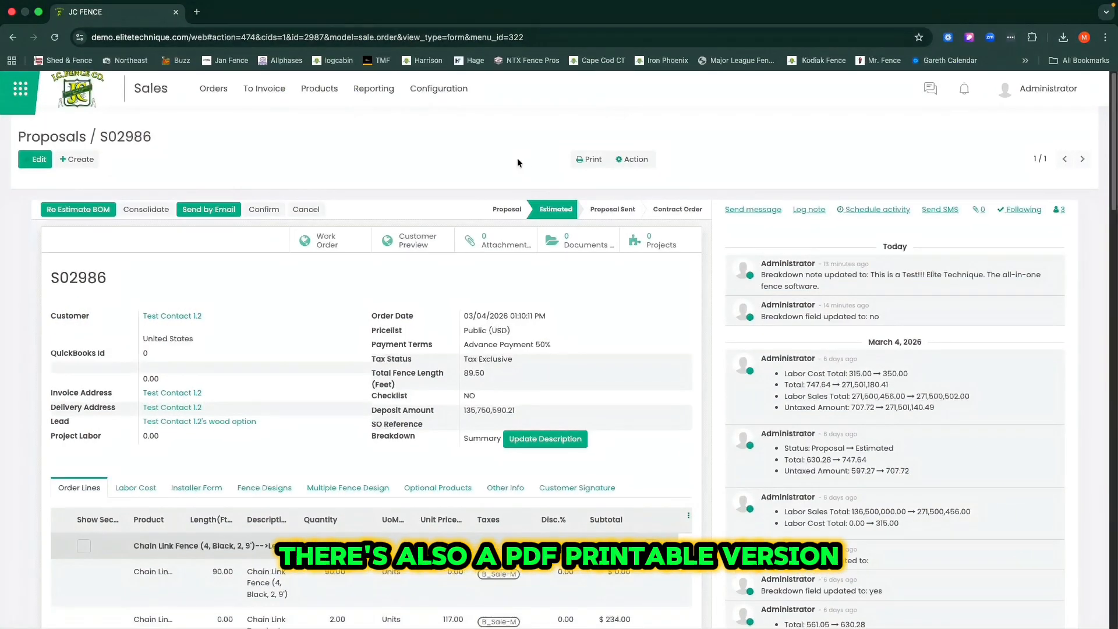
click(606, 180)
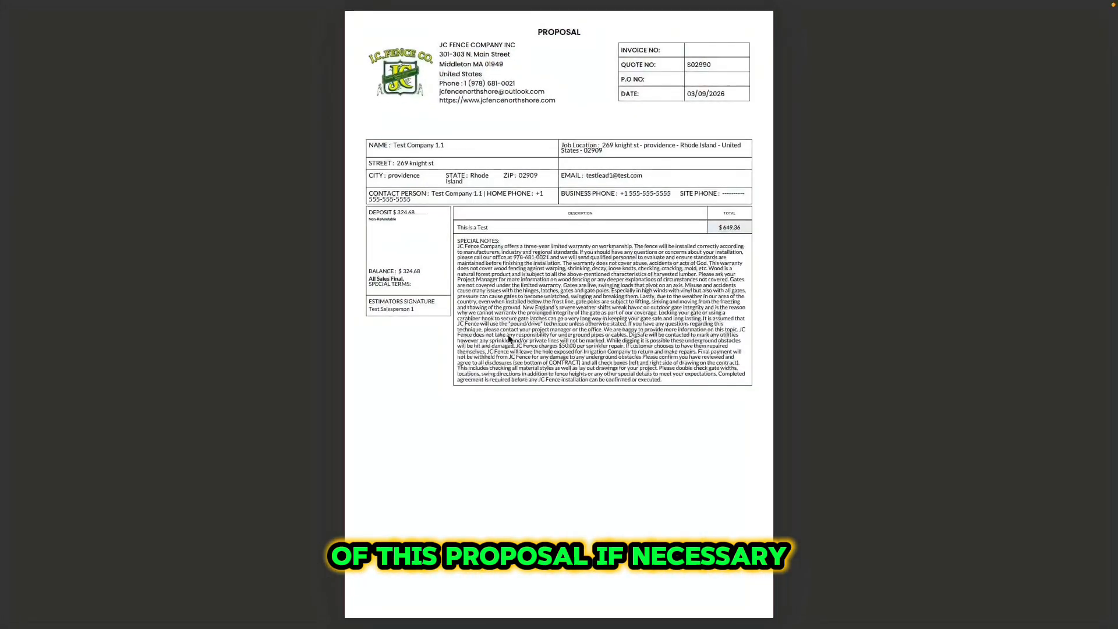
Open the product configuration of the B&H Vinyl Corner Post 5X5 order line and save it with height 12, T1 Color, design 100 and 7' Drill.
scroll(508, 339, down, 3)
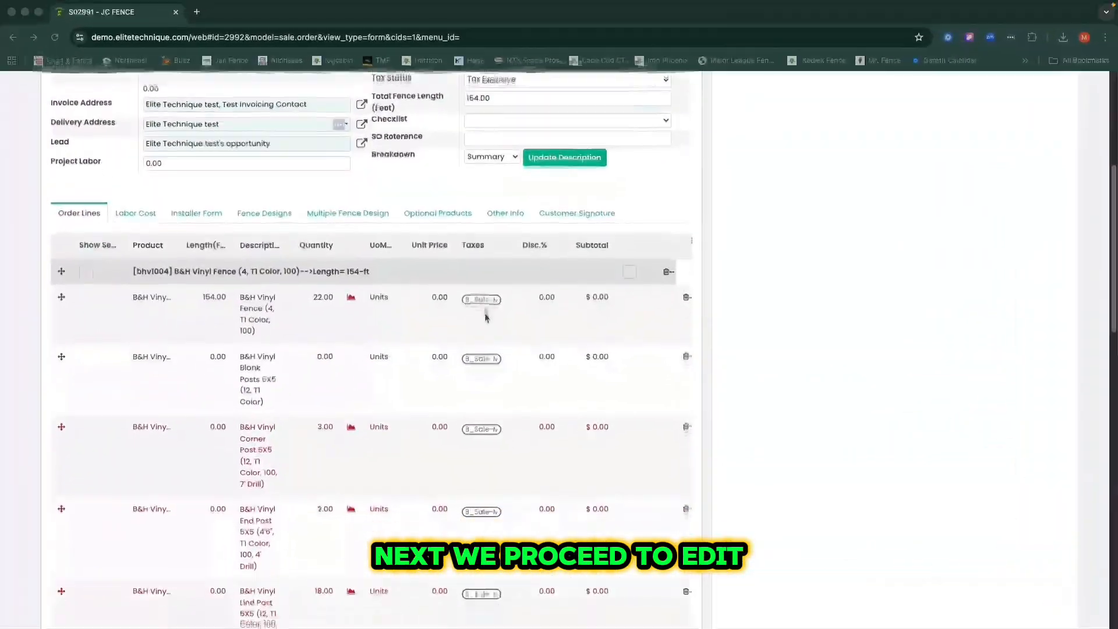
scroll(486, 315, down, 2)
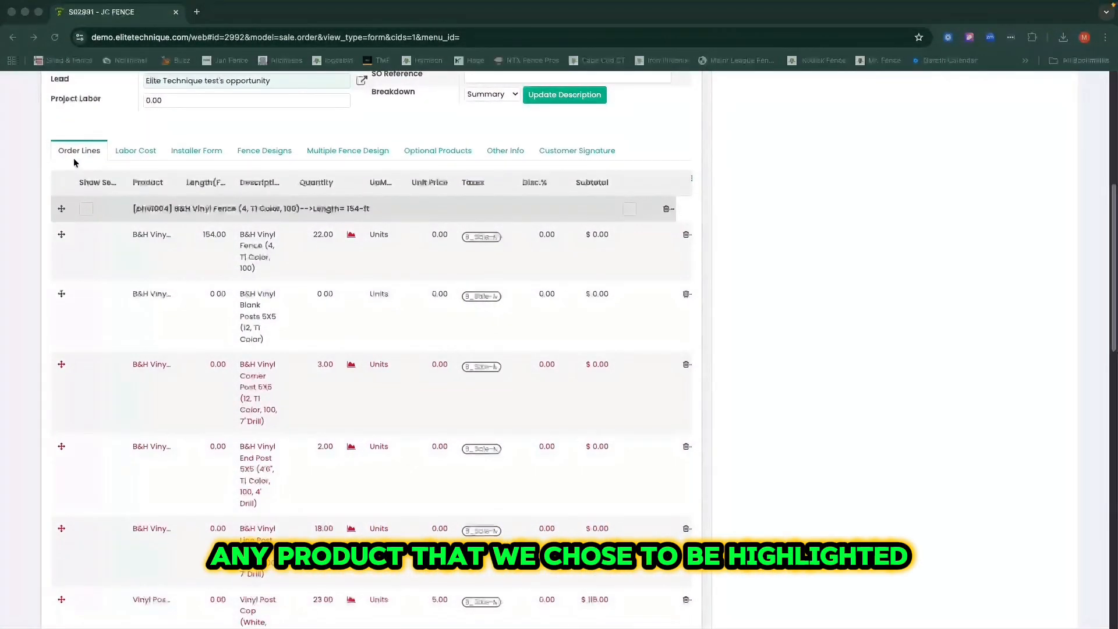
scroll(309, 425, down, 2)
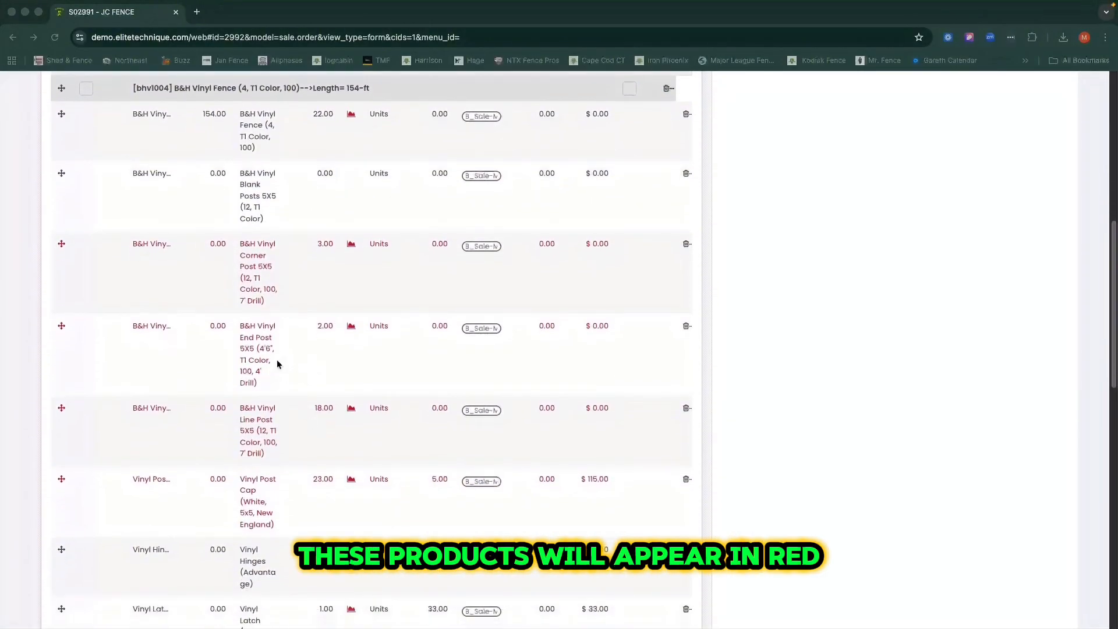
click(193, 293)
click(193, 291)
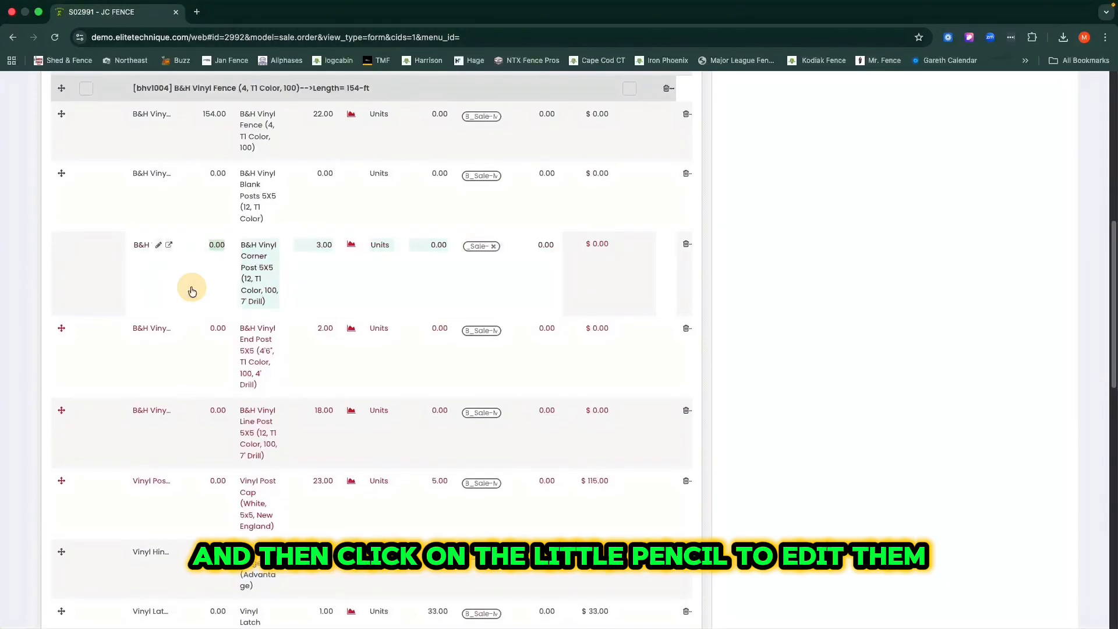
click(158, 245)
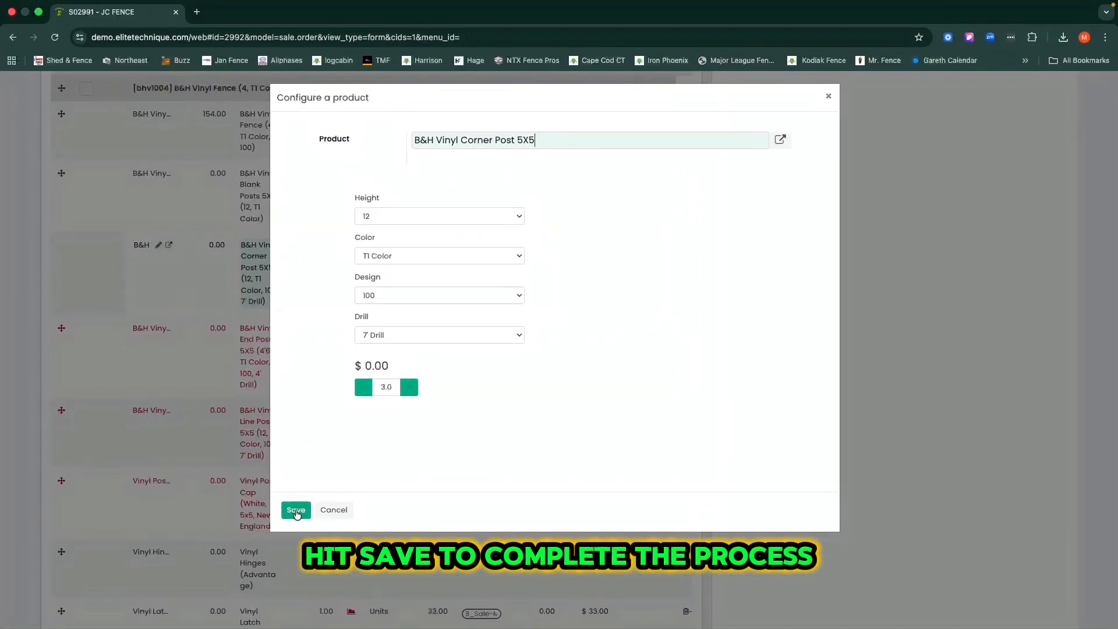
click(296, 513)
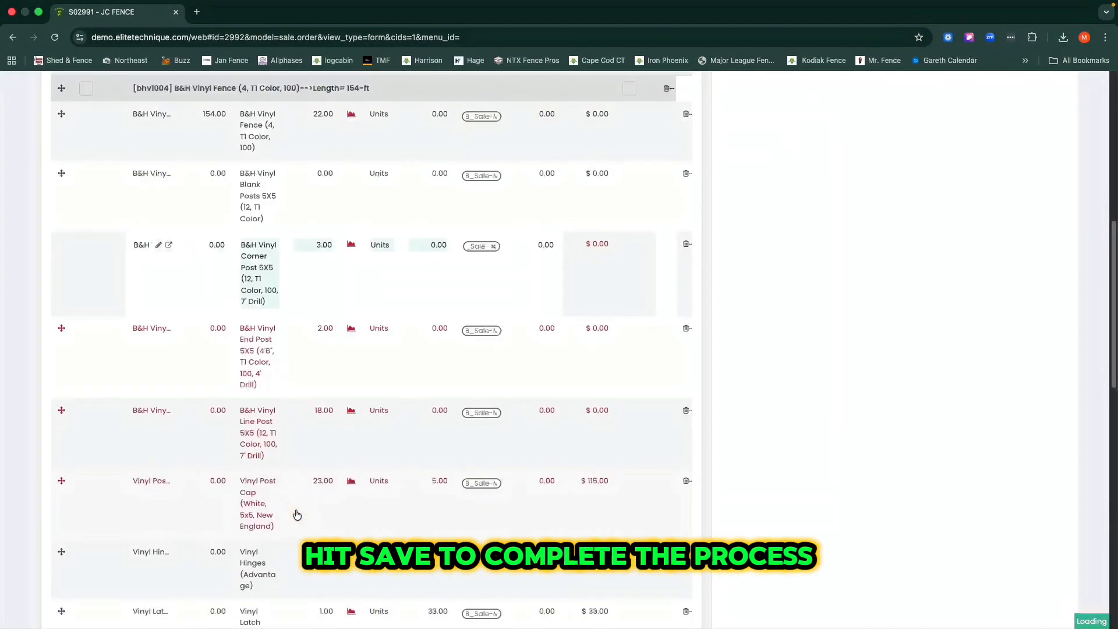
Open the proposal's labor cost section and review the vinyl labor and labor template items with their unit prices.
scroll(192, 197, up, 3)
click(131, 124)
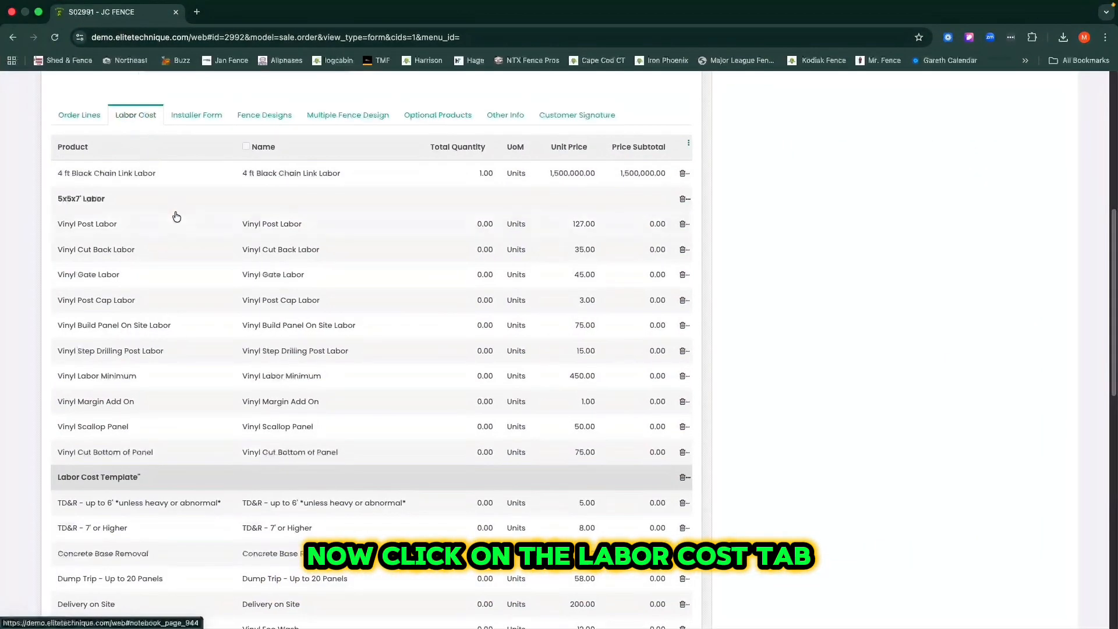
scroll(175, 224, down, 5)
Set the proposal's Checklist option to YES.
scroll(175, 229, up, 5)
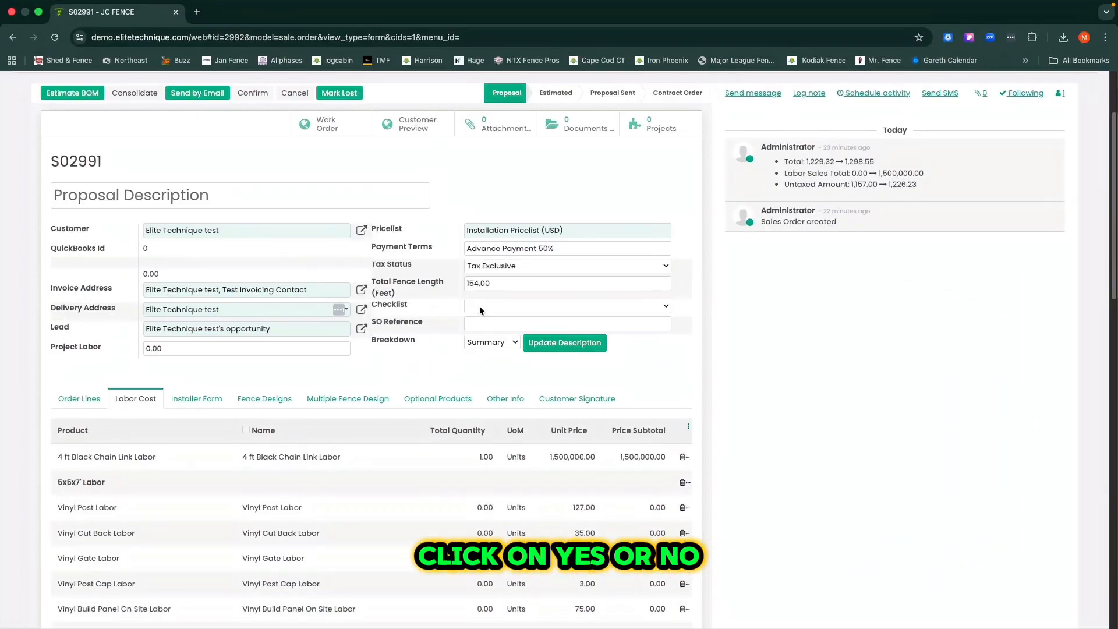
click(480, 306)
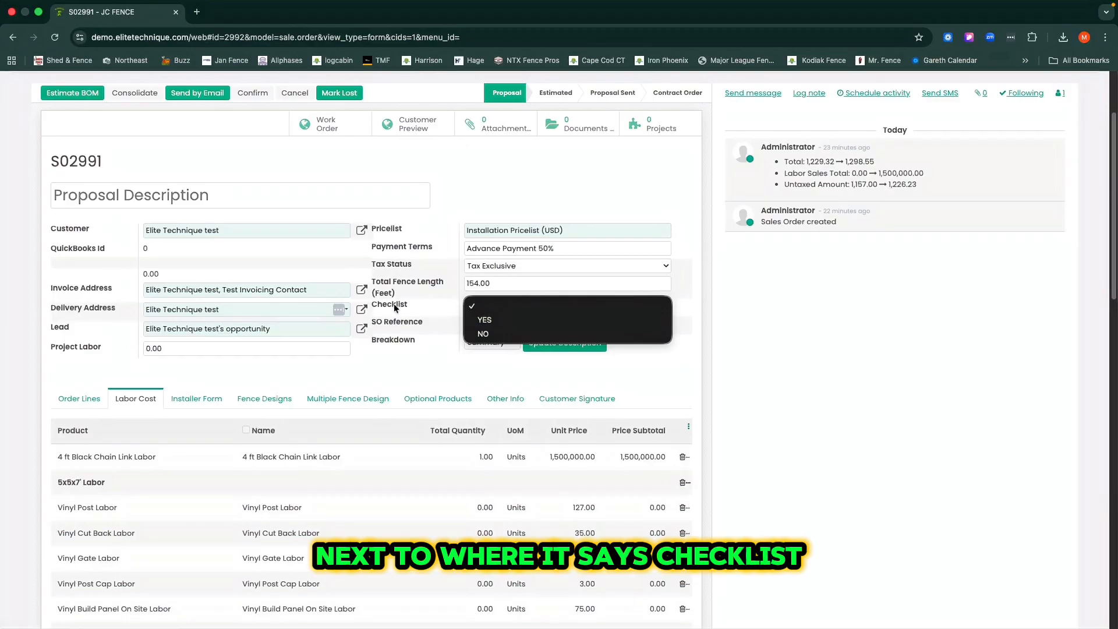
click(491, 319)
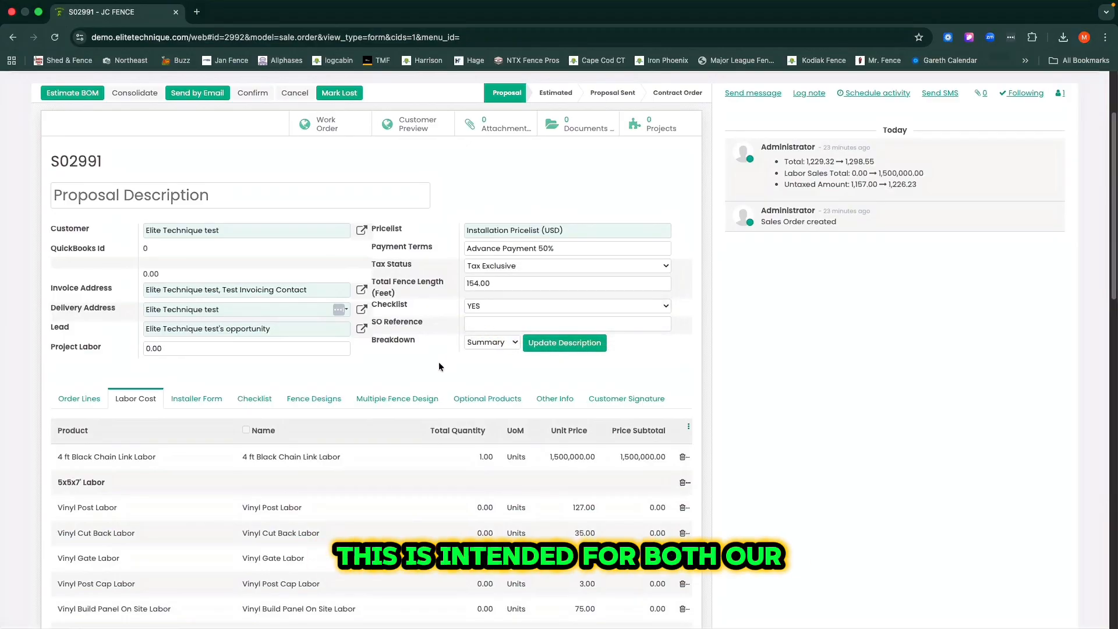
Open the proposal's checklist details and examine the choices for Gate Opens, Disposal Of Old Fence and Clear Fence Line By.
click(253, 400)
scroll(253, 400, down, 3)
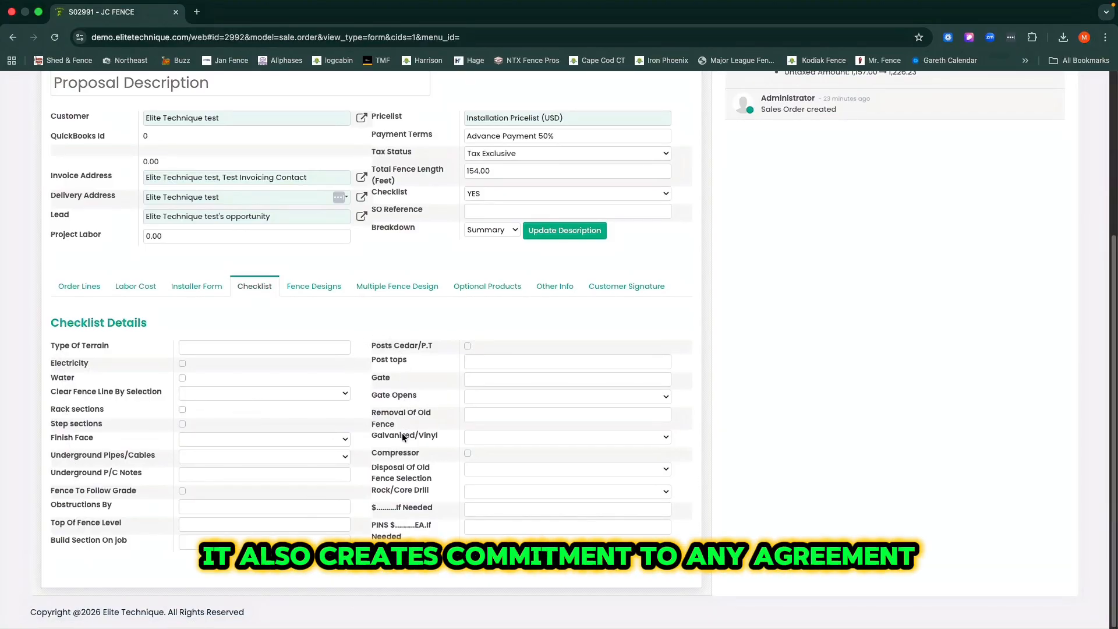
click(490, 395)
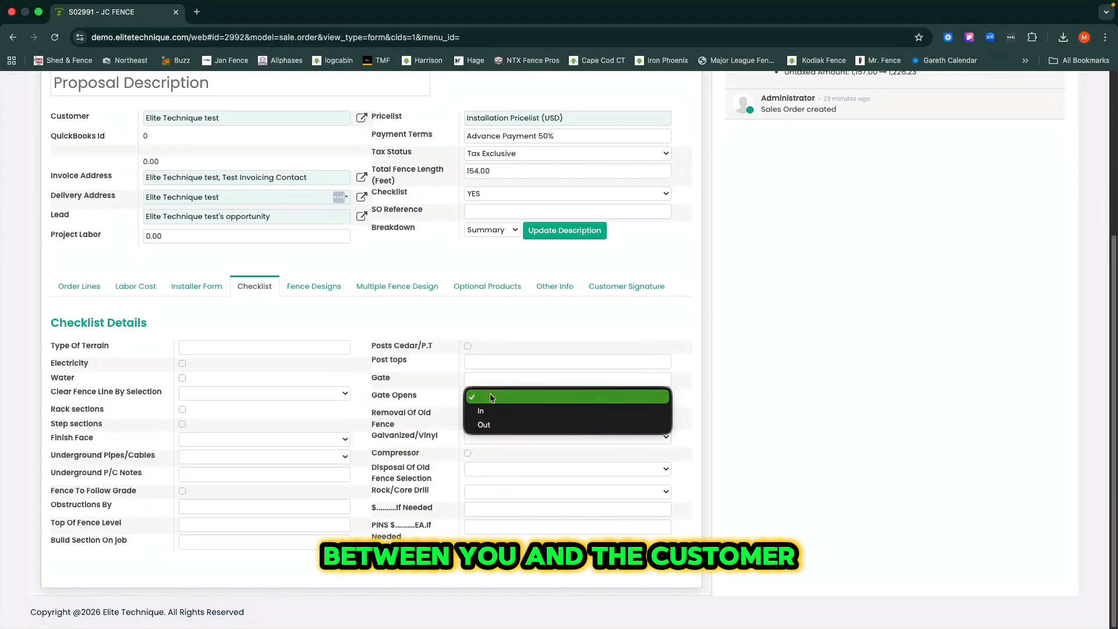
click(501, 469)
click(501, 467)
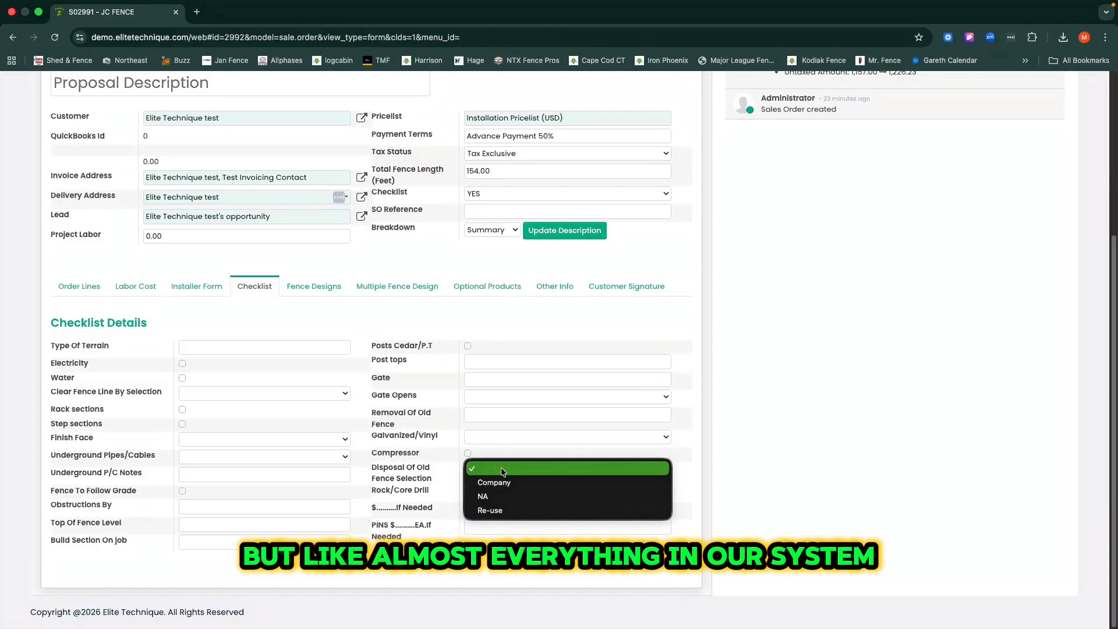
click(240, 395)
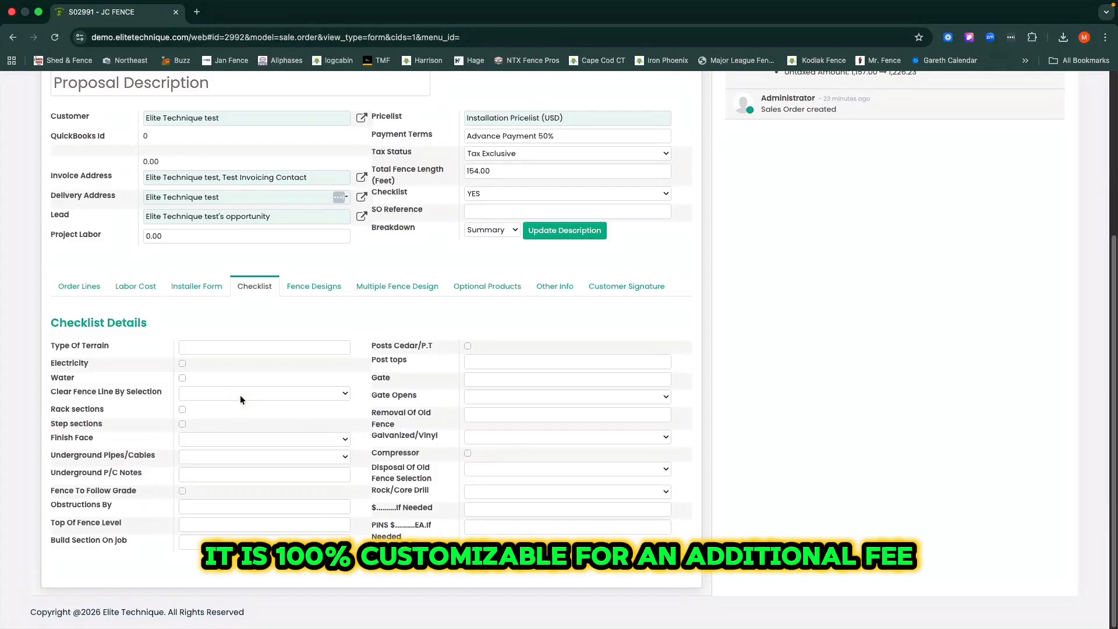
click(240, 395)
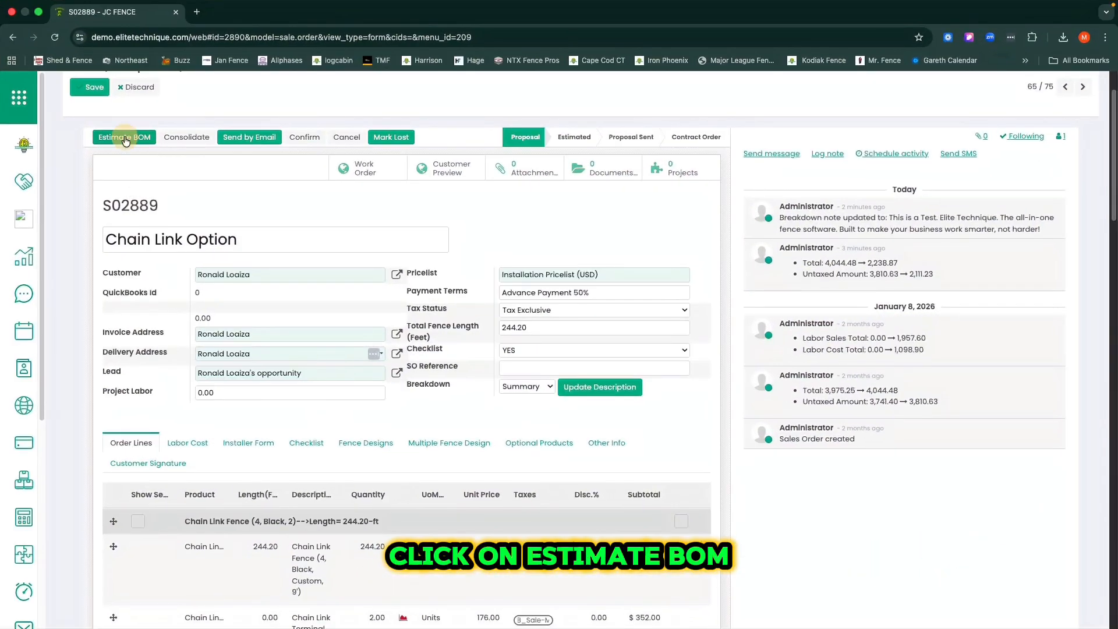
Estimate the bill of materials for the Chain Link Option proposal and bring its order lines into view.
click(124, 138)
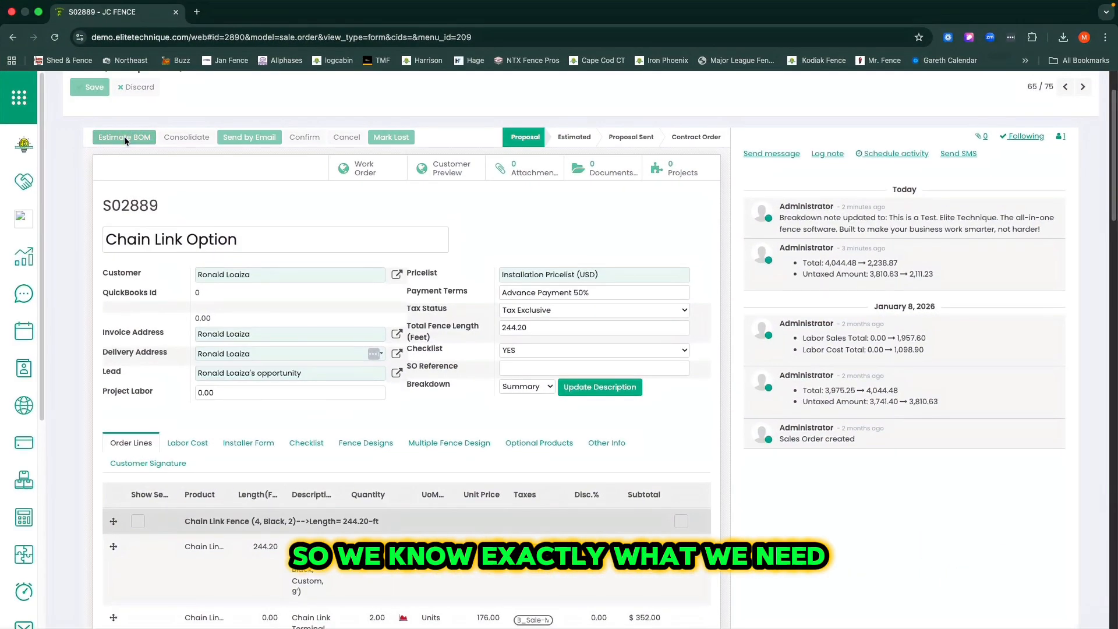
scroll(158, 417, down, 5)
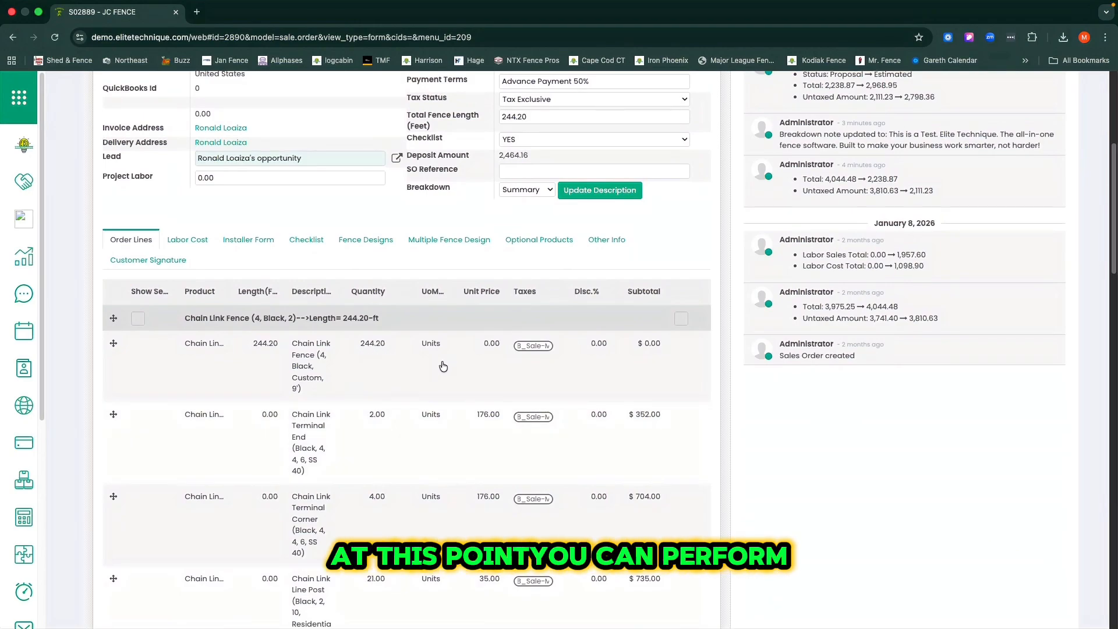
Open the quantity and unit price of the first Chain Link Fence order line for editing and save the proposal.
click(372, 347)
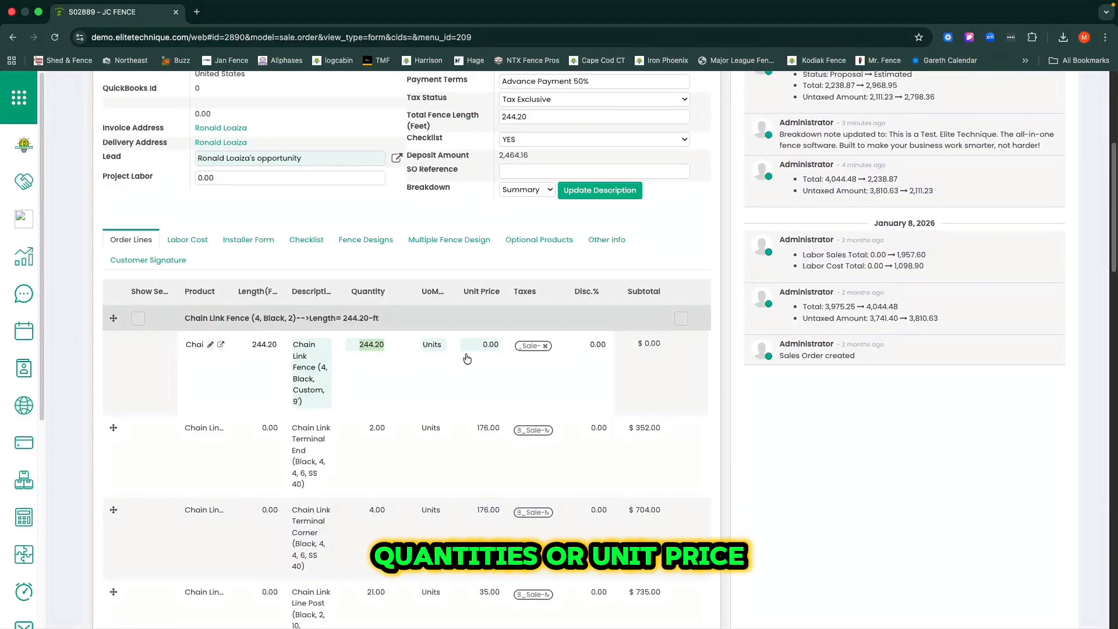
click(499, 344)
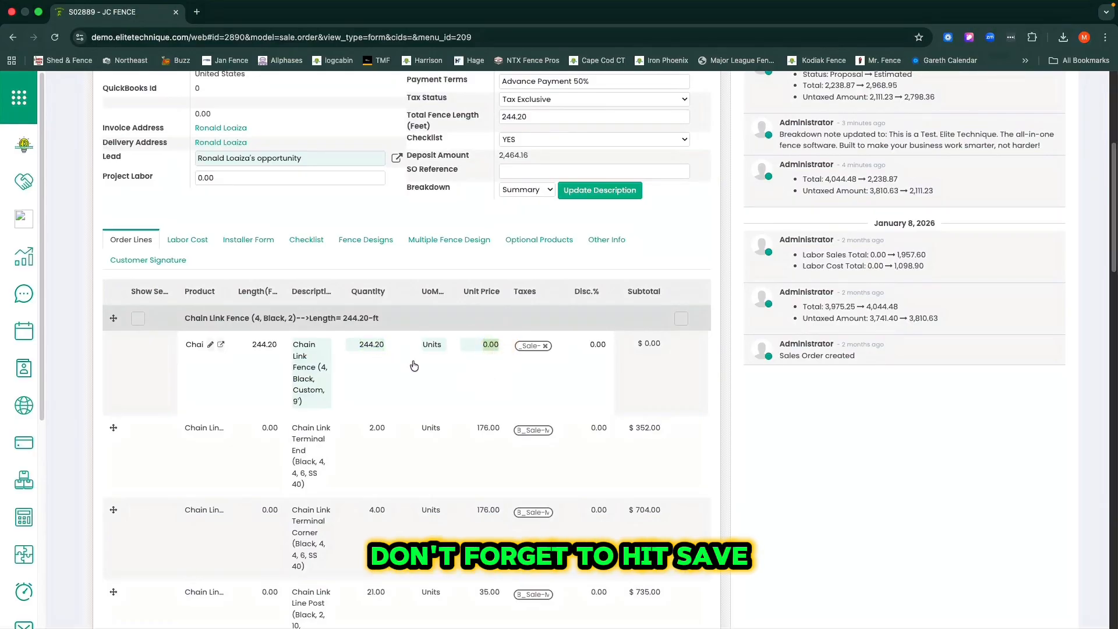
scroll(414, 366, up, 4)
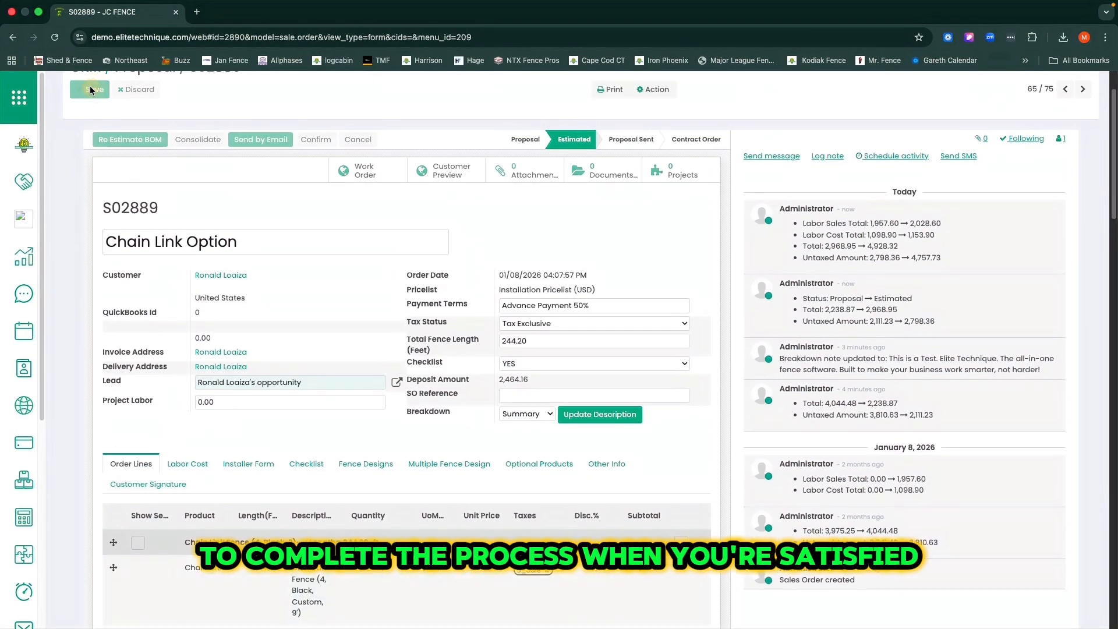
click(91, 89)
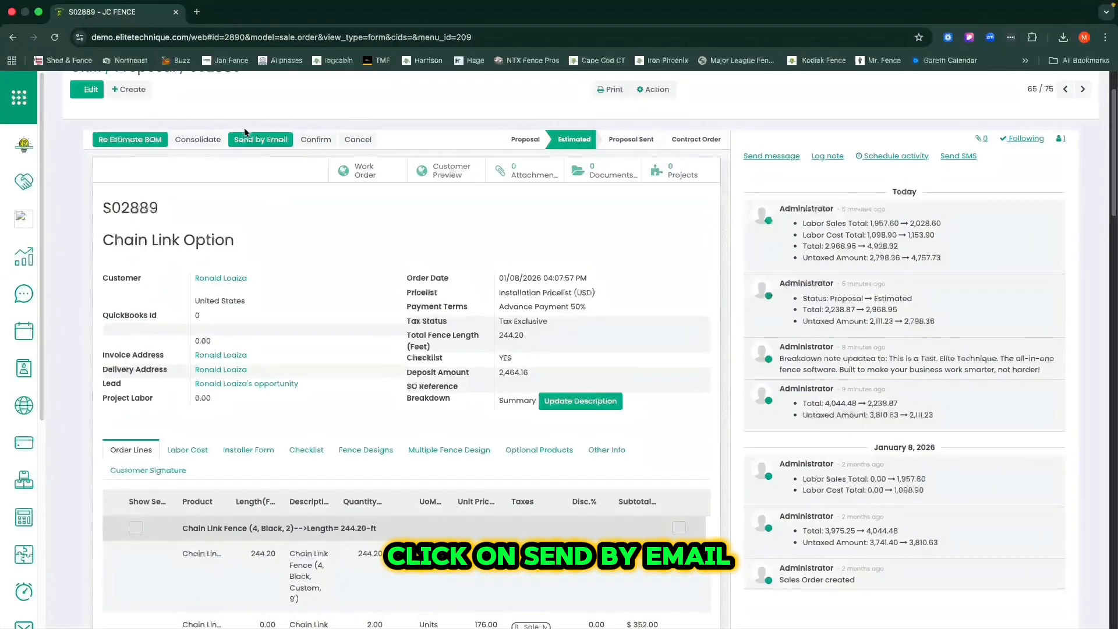
Open the email composer for the estimated proposal and review its recipients, subject, message body and remaining options.
click(246, 135)
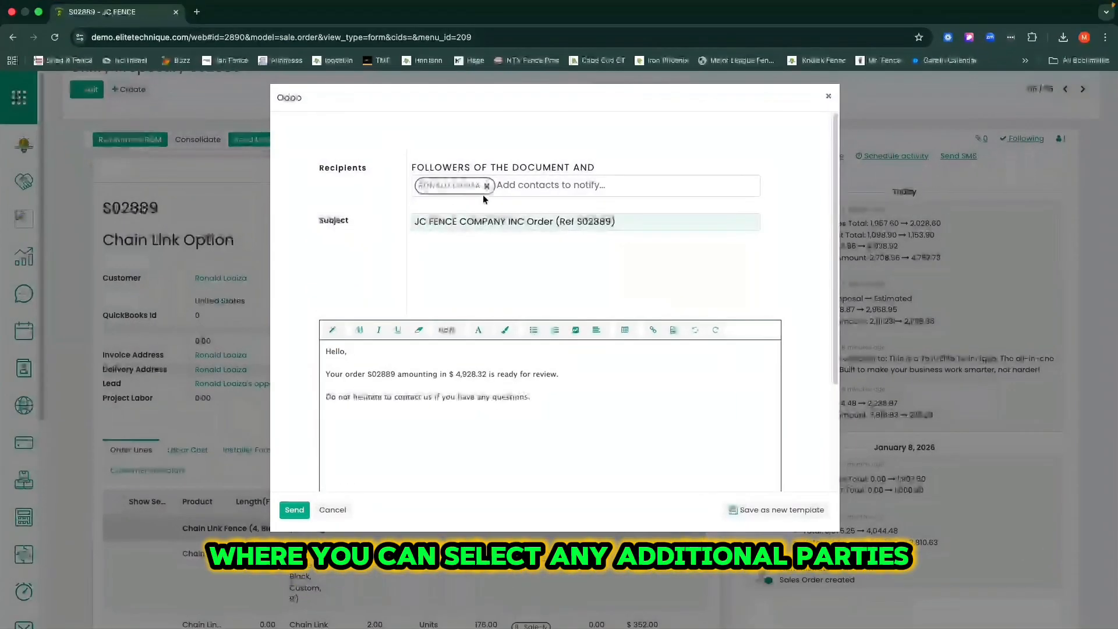
click(541, 193)
click(490, 208)
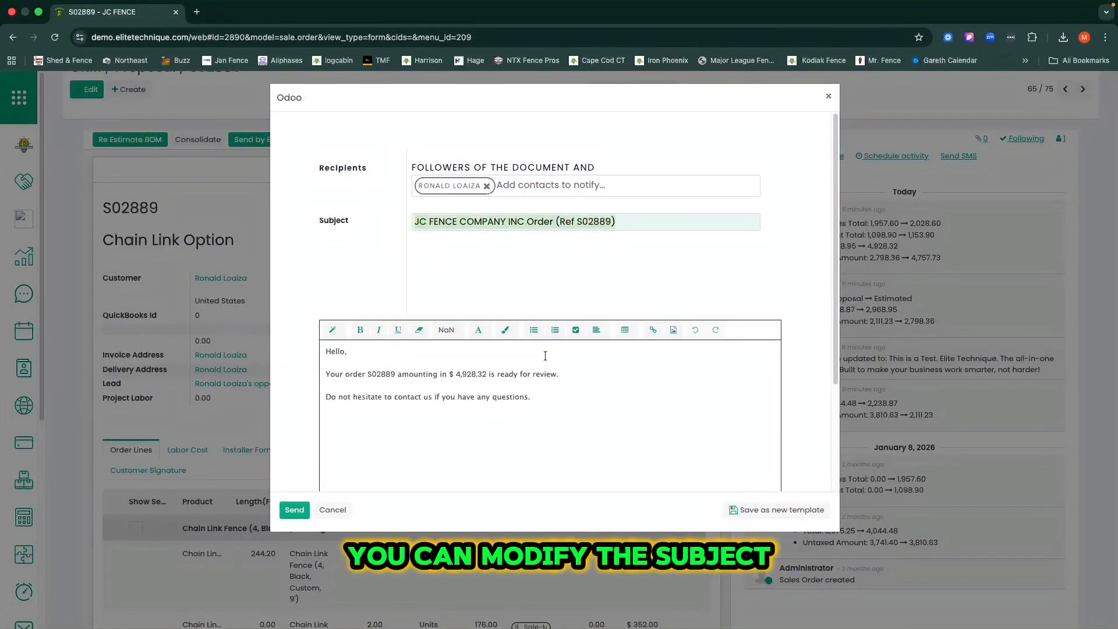
drag(561, 427, 325, 343)
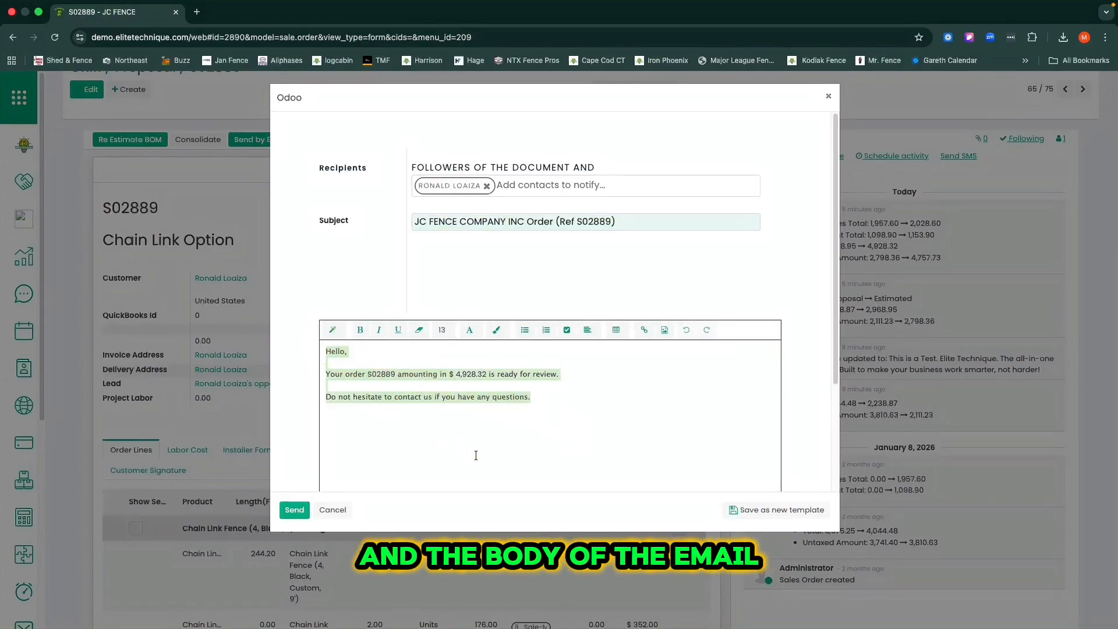
scroll(487, 449, down, 5)
click(675, 410)
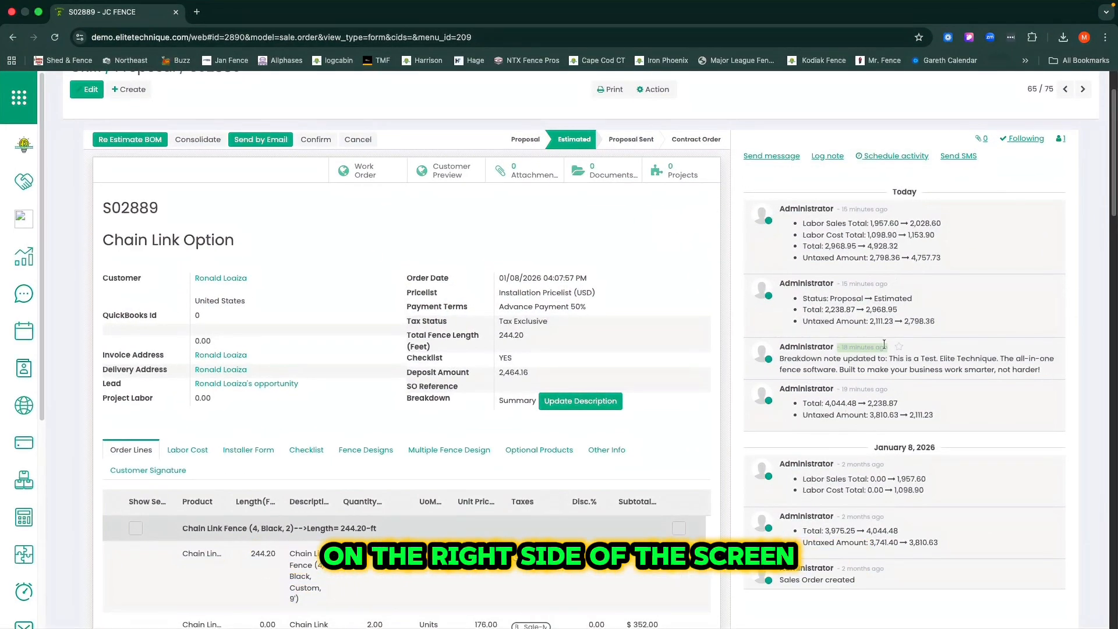
Check the proposal's activity log timestamps and its options for follower messages, activity scheduling, attachments and SMS.
drag(842, 208, 897, 211)
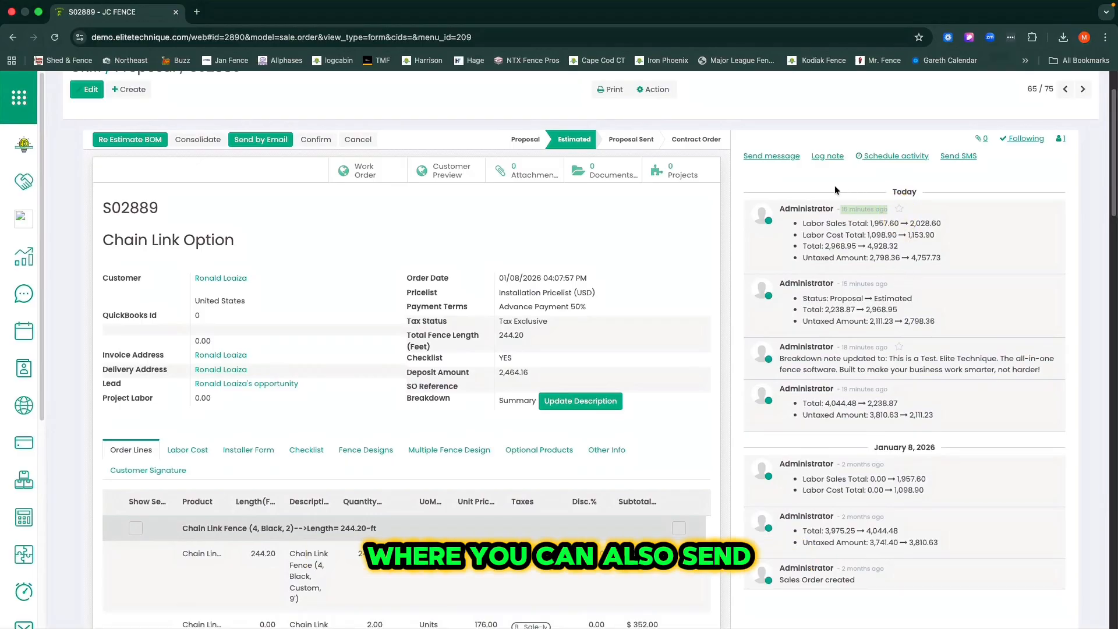
click(781, 164)
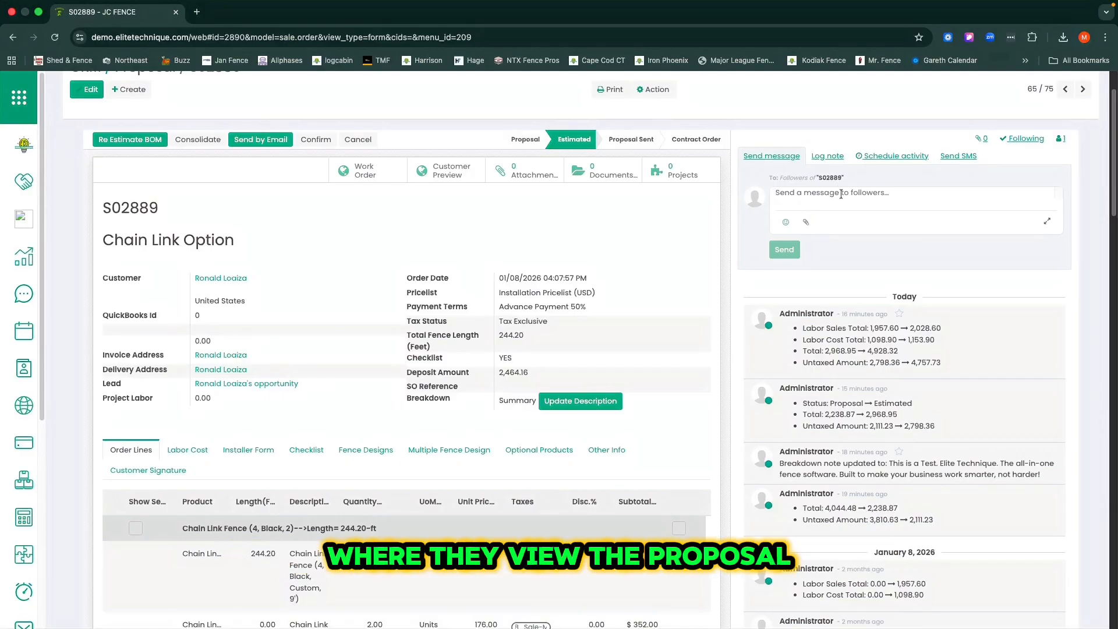
click(886, 156)
click(828, 96)
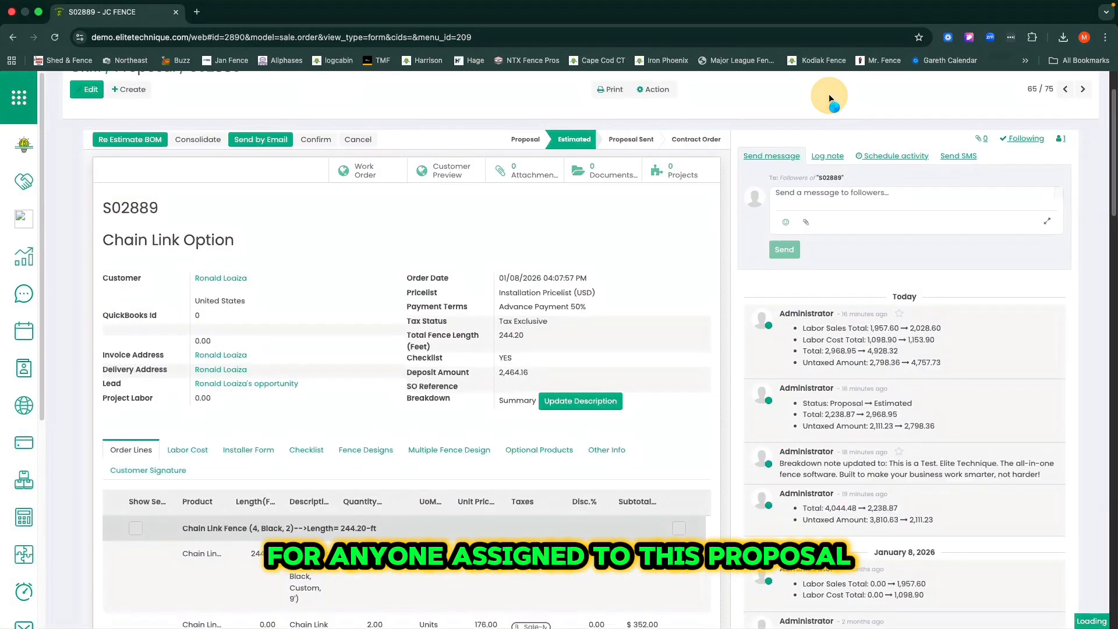
click(982, 140)
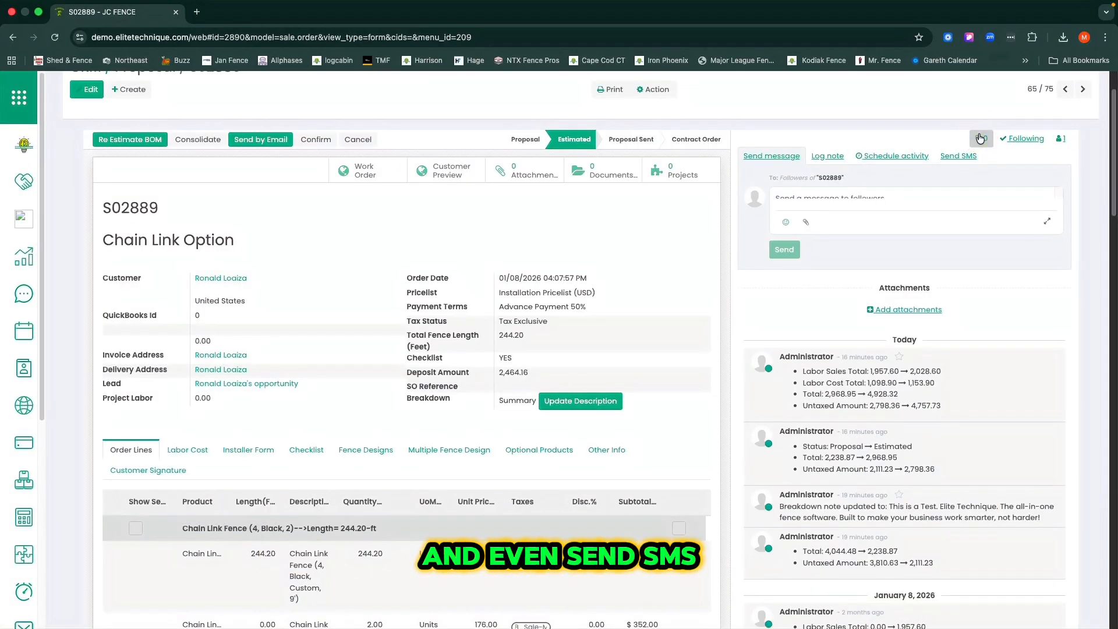
click(968, 157)
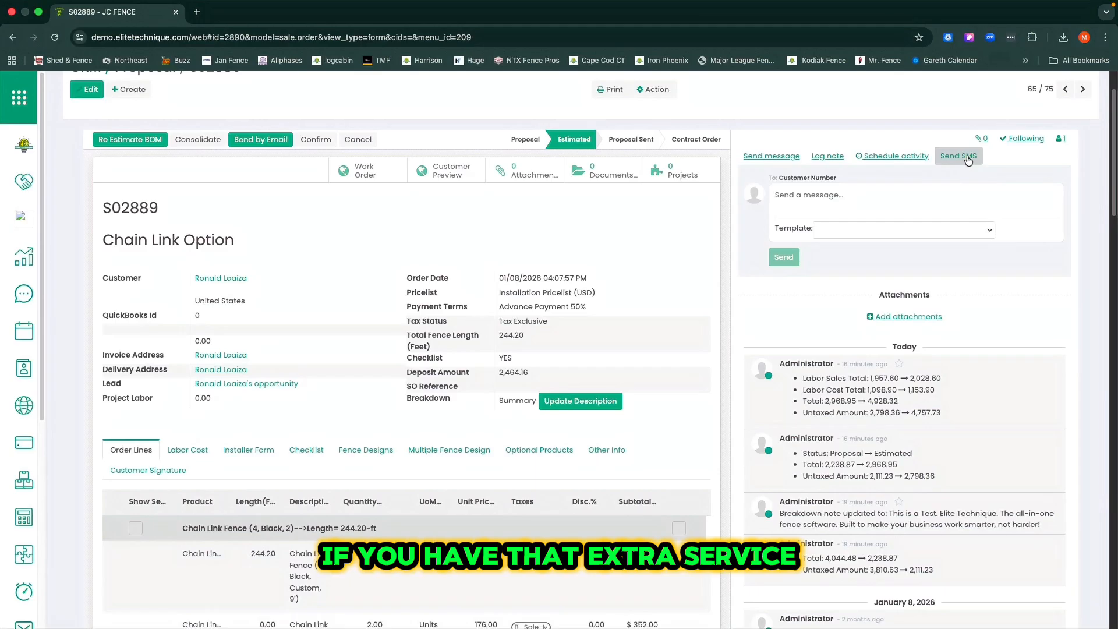